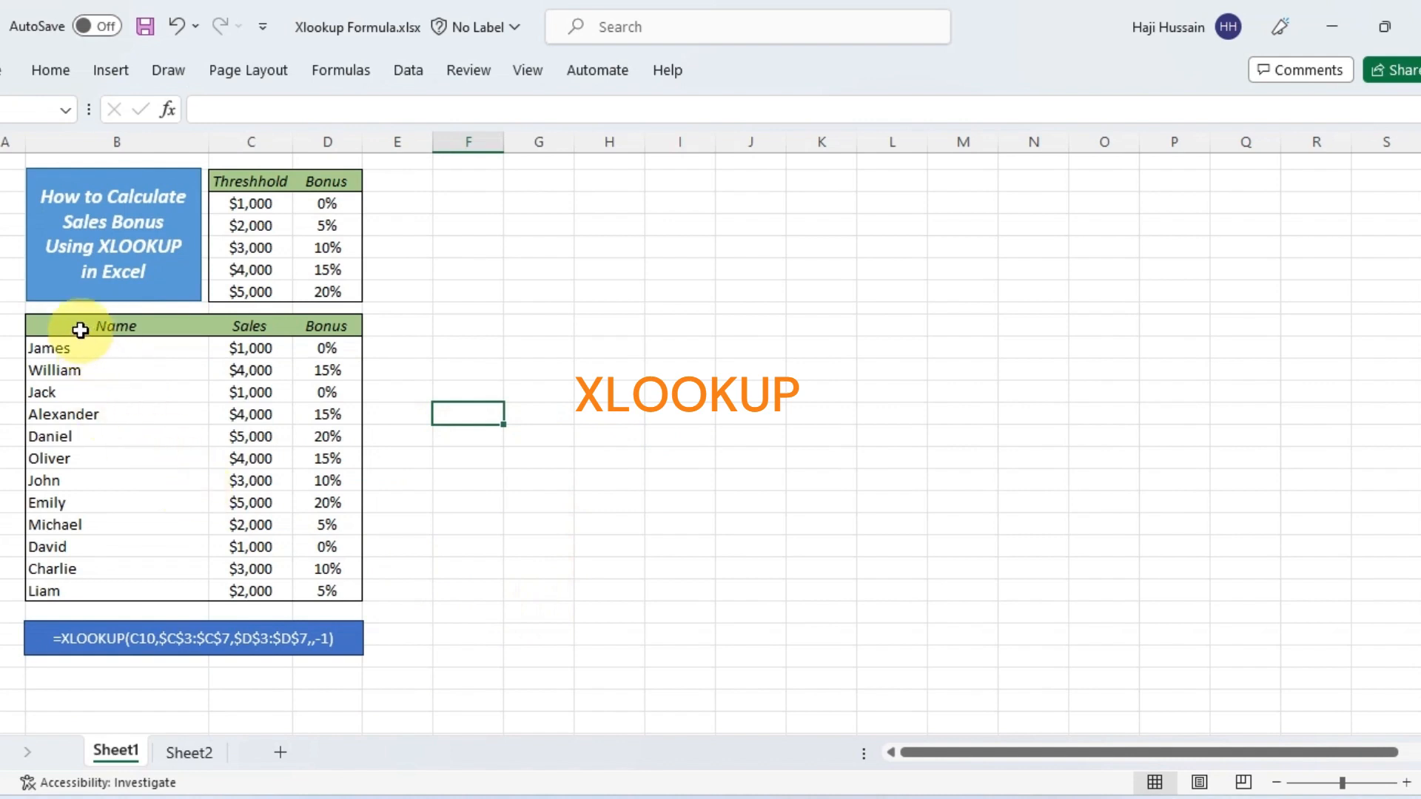
# Examine the sales table's Name, Sales and Bonus columns and the Threshhold and Bonus columns of the lookup table above it
pyautogui.moveTo(80, 329); pyautogui.dragTo(324, 578)
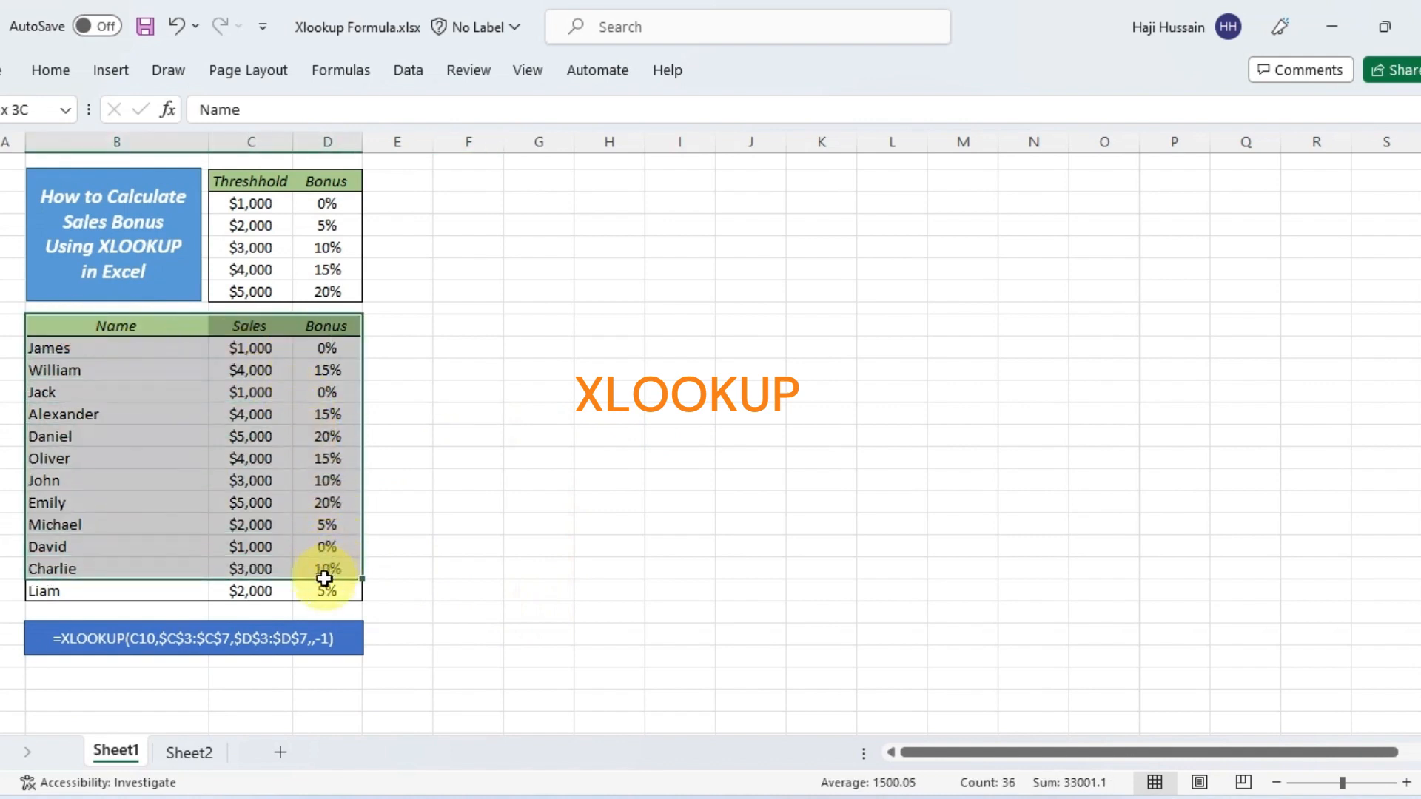
pyautogui.click(151, 329)
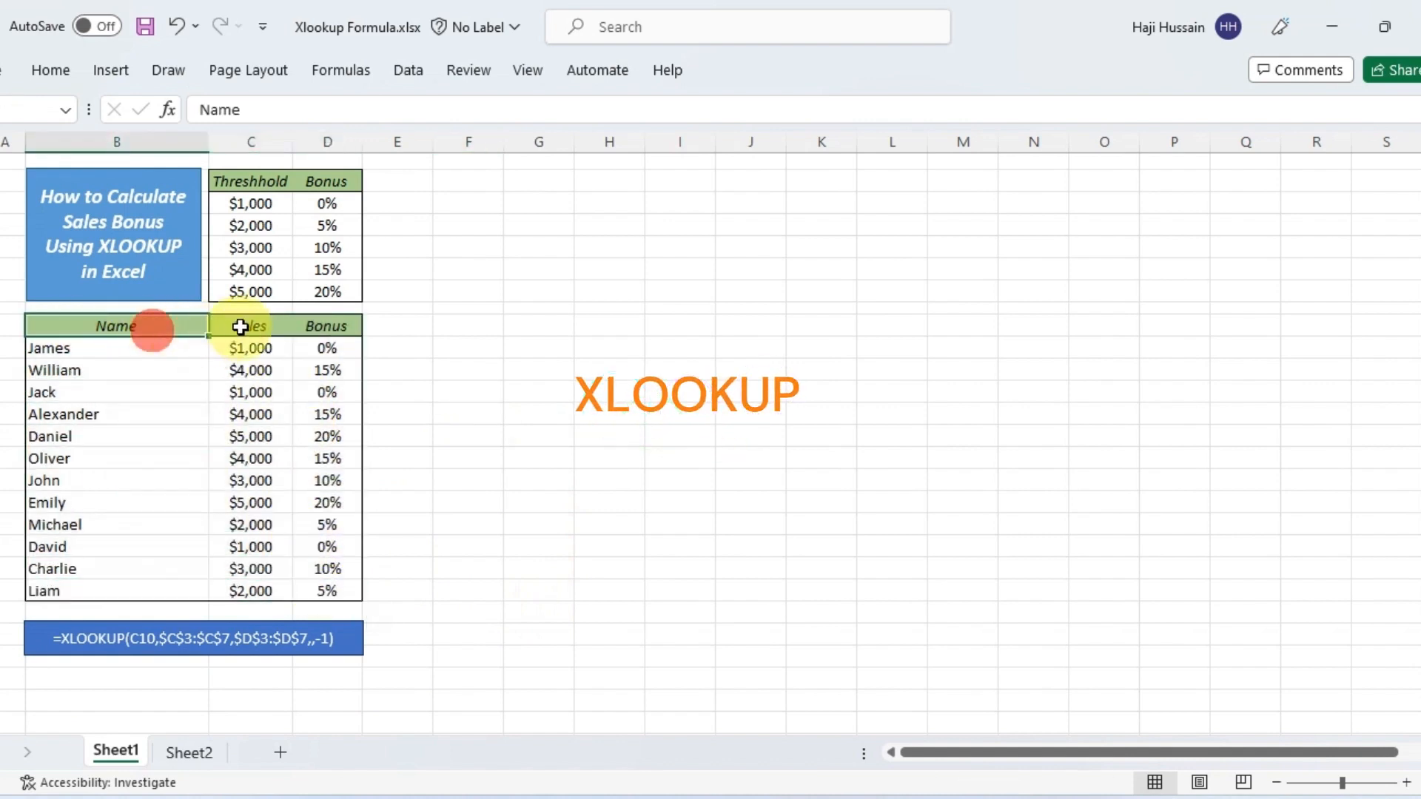
pyautogui.click(244, 326)
pyautogui.click(318, 325)
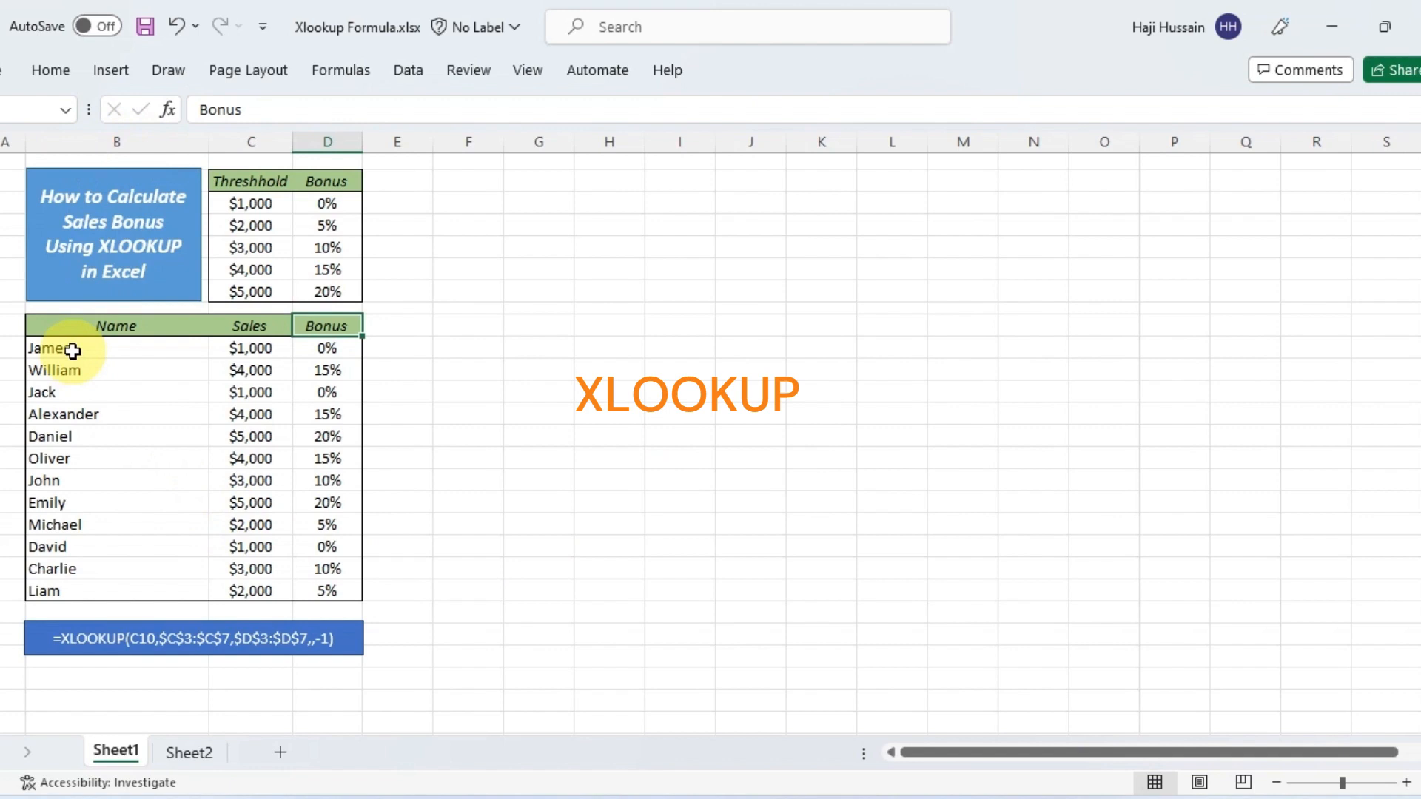
pyautogui.moveTo(73, 351); pyautogui.dragTo(98, 585)
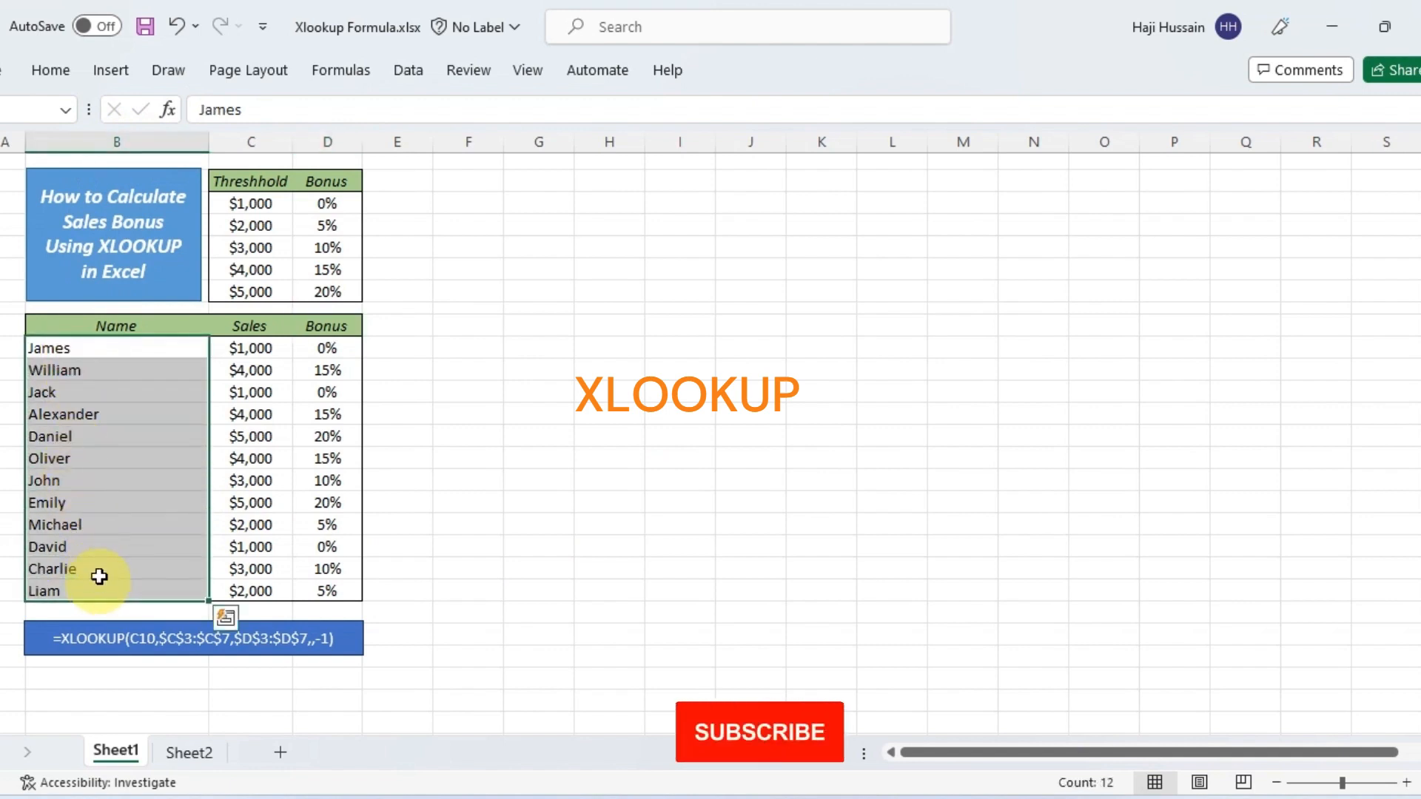
pyautogui.click(265, 326)
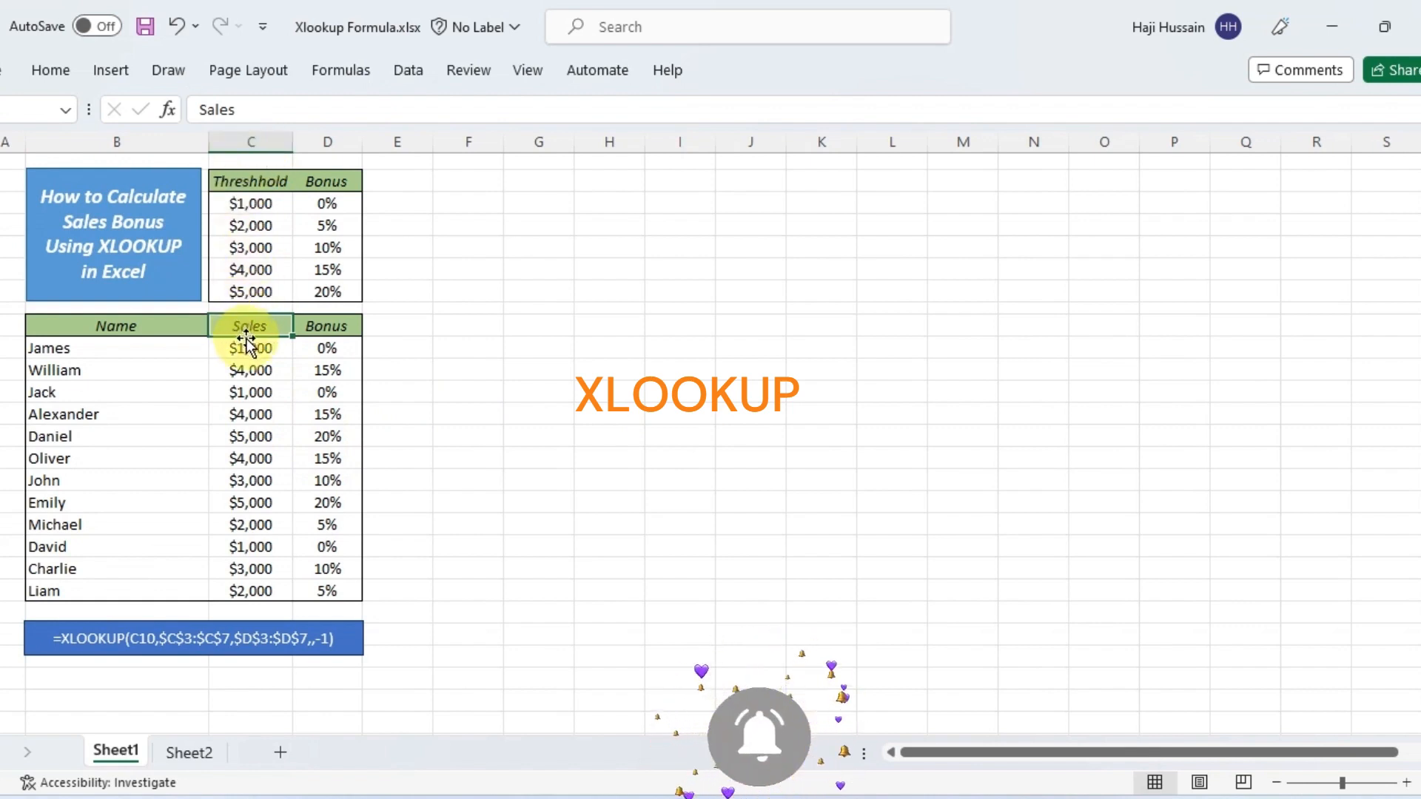
pyautogui.moveTo(245, 348); pyautogui.dragTo(281, 591)
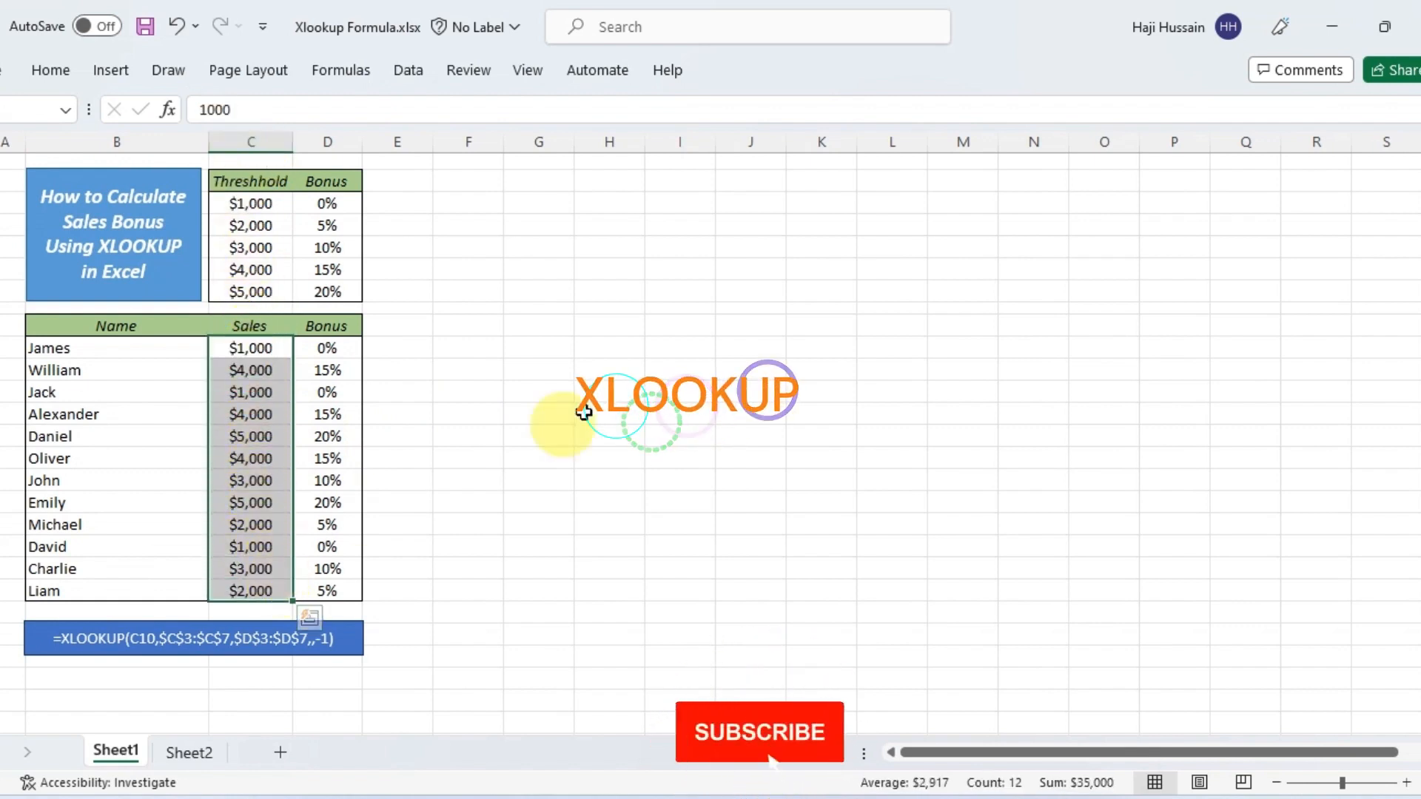
pyautogui.click(324, 328)
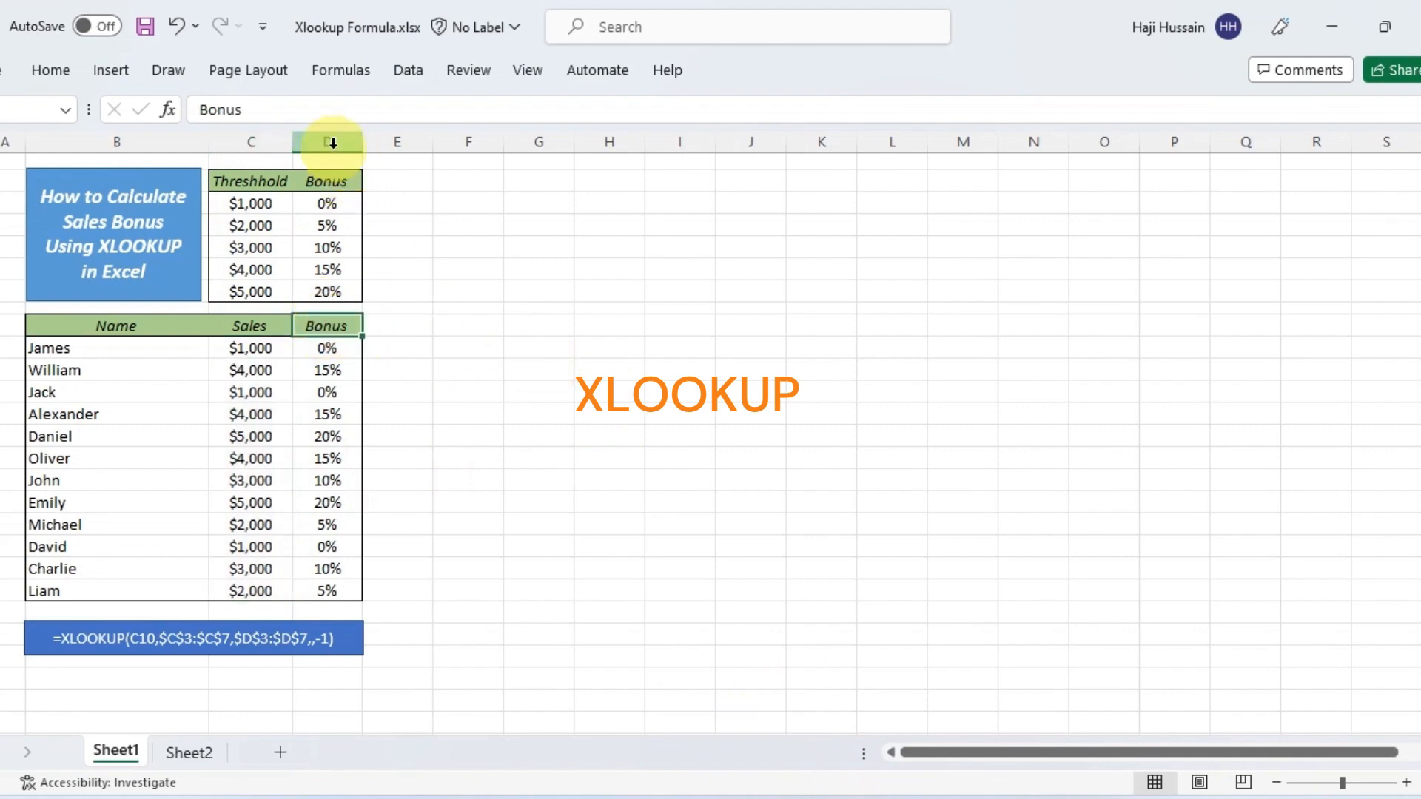
pyautogui.moveTo(327, 348); pyautogui.dragTo(327, 589)
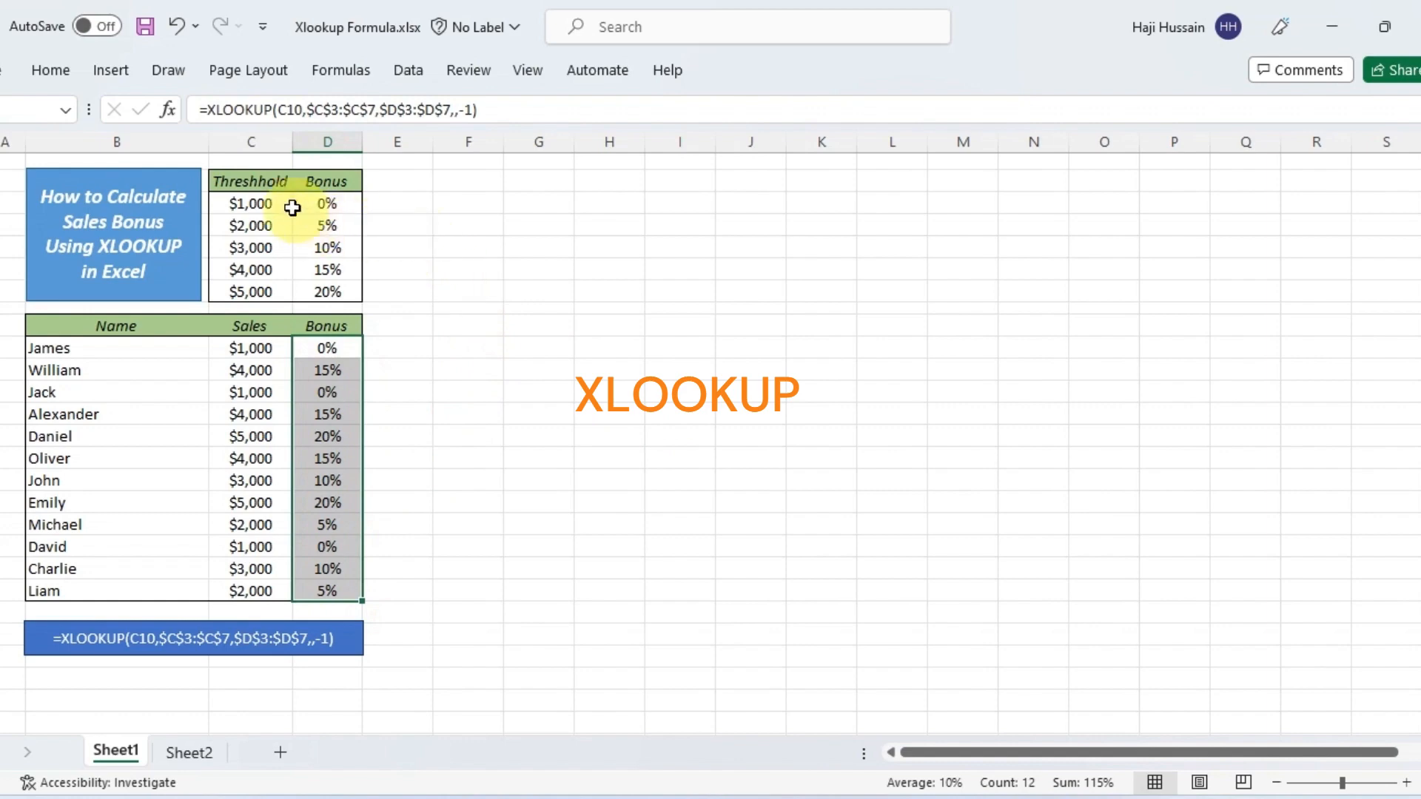
pyautogui.click(241, 185)
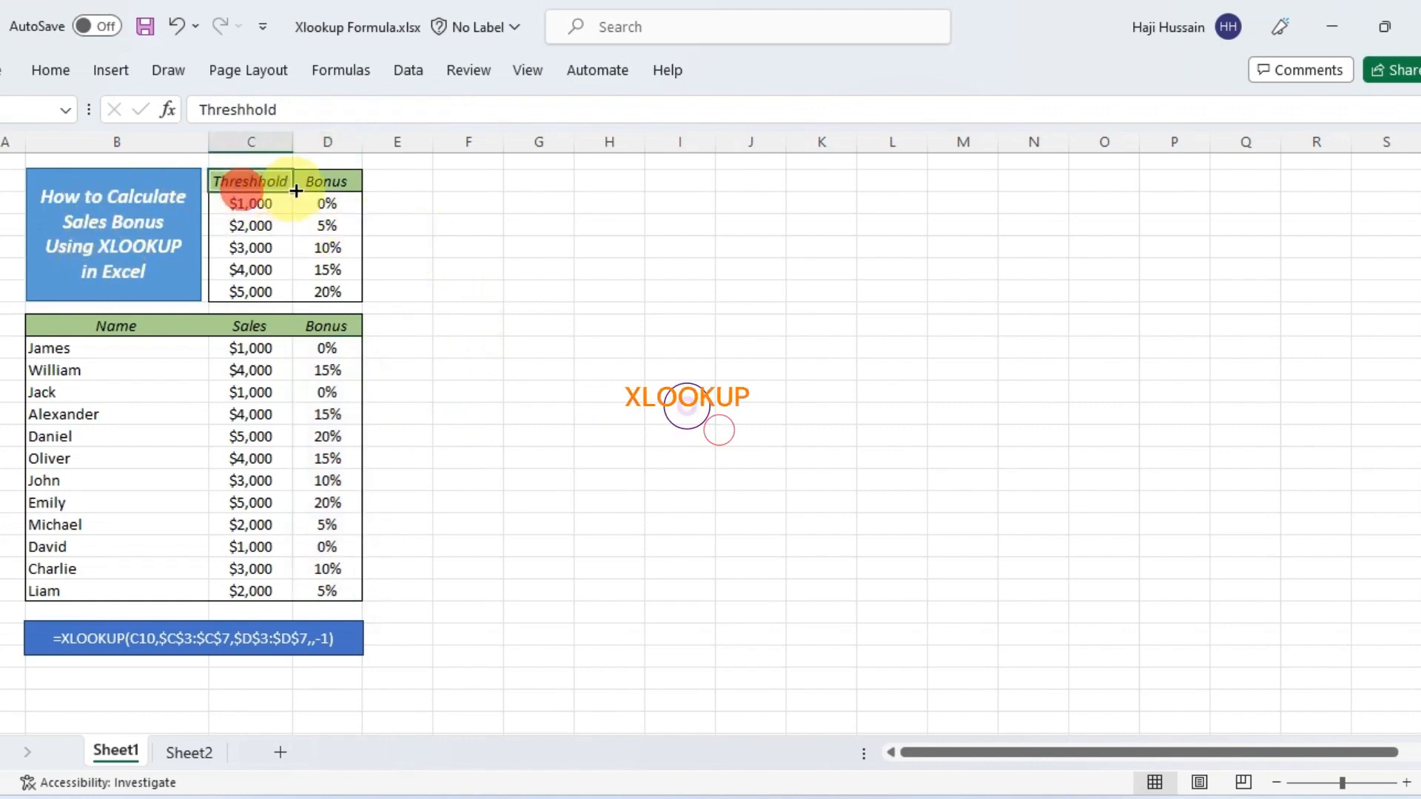
pyautogui.click(324, 185)
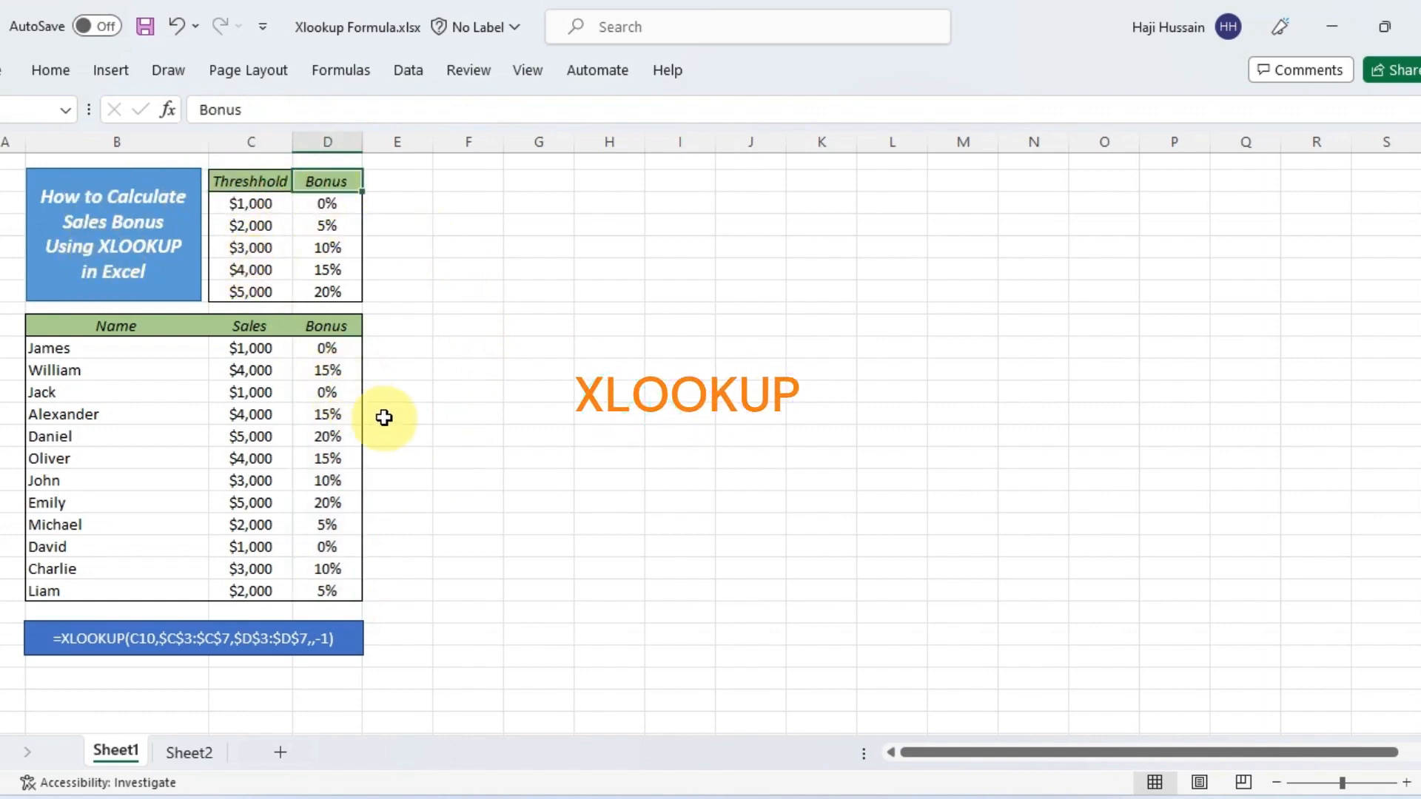
pyautogui.moveTo(251, 202); pyautogui.dragTo(253, 291)
pyautogui.moveTo(327, 203); pyautogui.dragTo(326, 291)
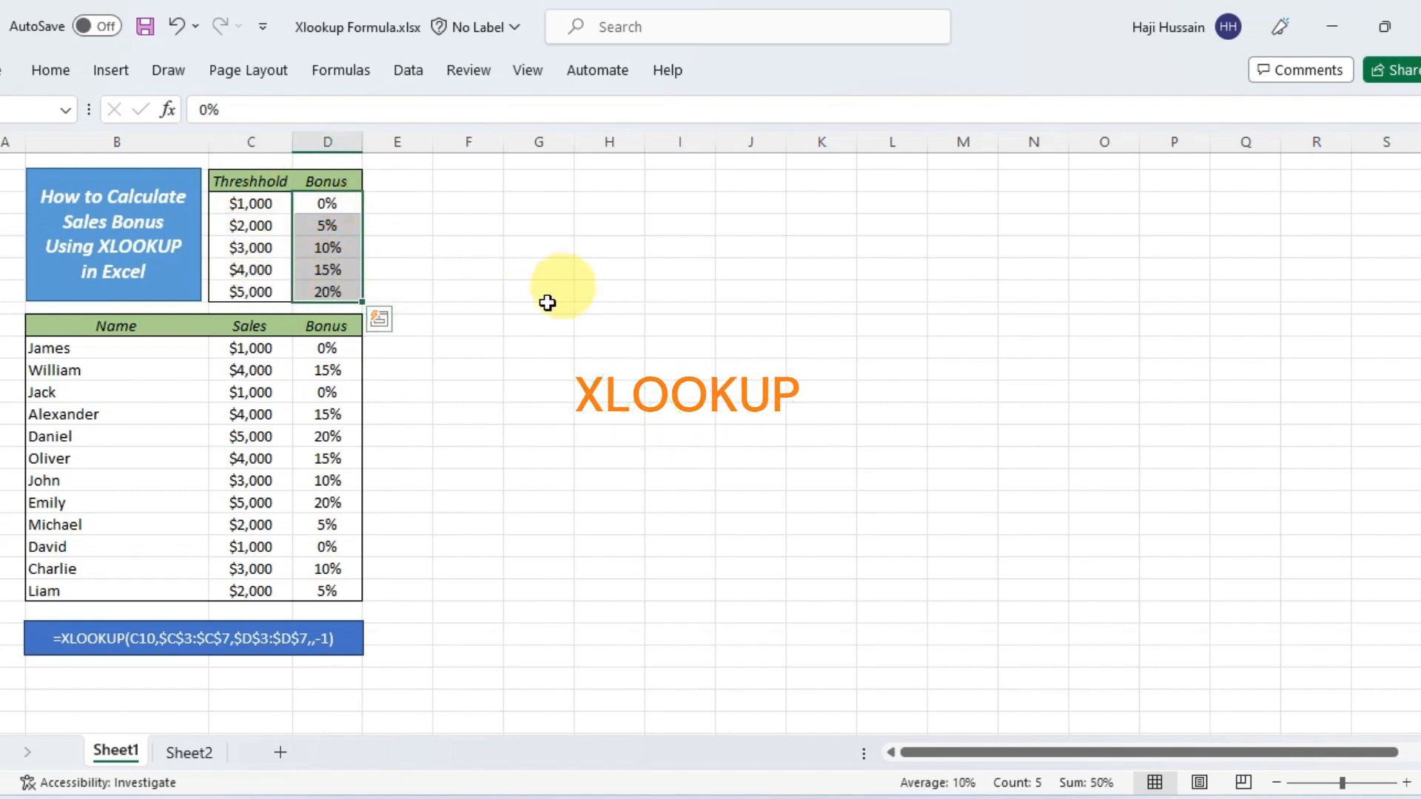
# Clear the existing bonus formulas from D10:D21 in the sales table
pyautogui.click(334, 359)
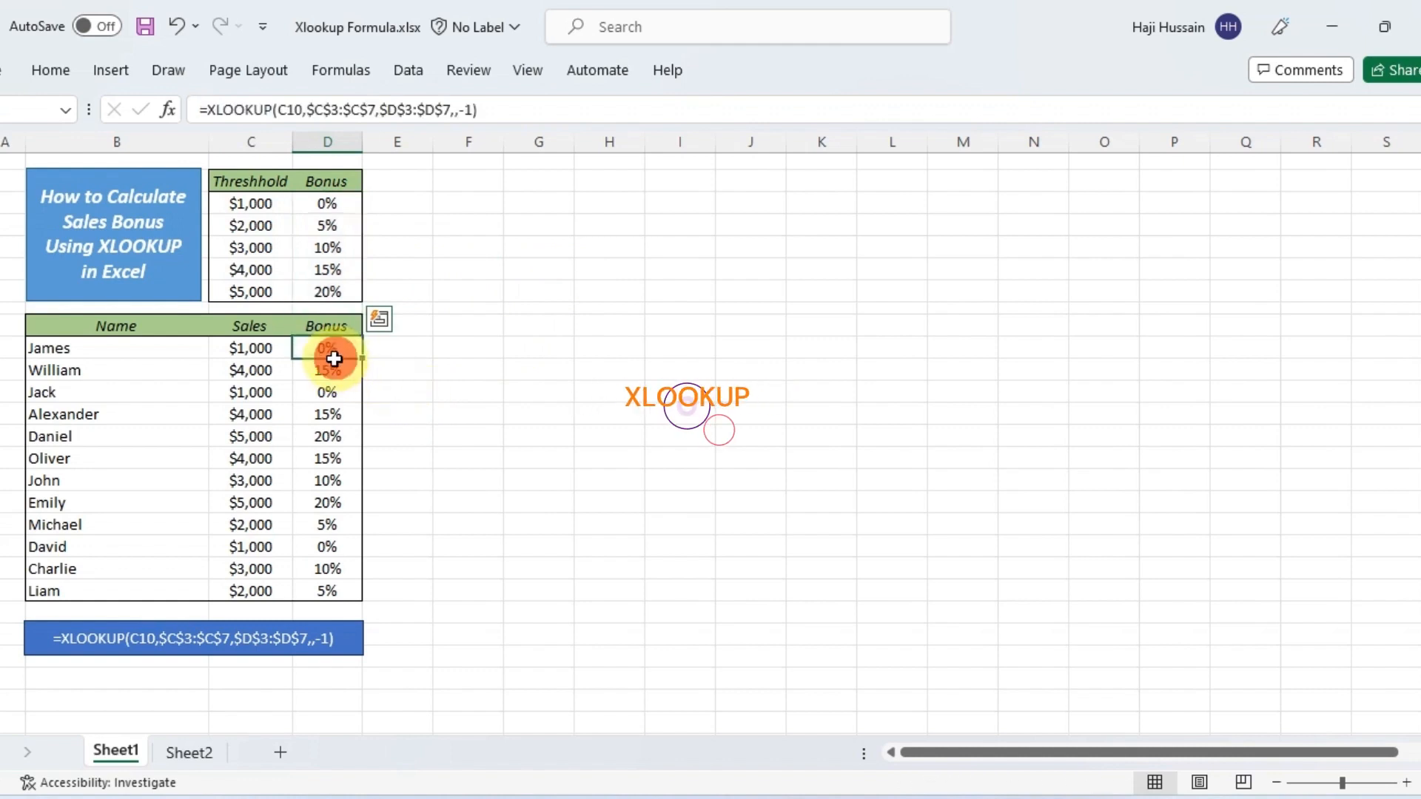
pyautogui.moveTo(334, 359); pyautogui.dragTo(328, 577)
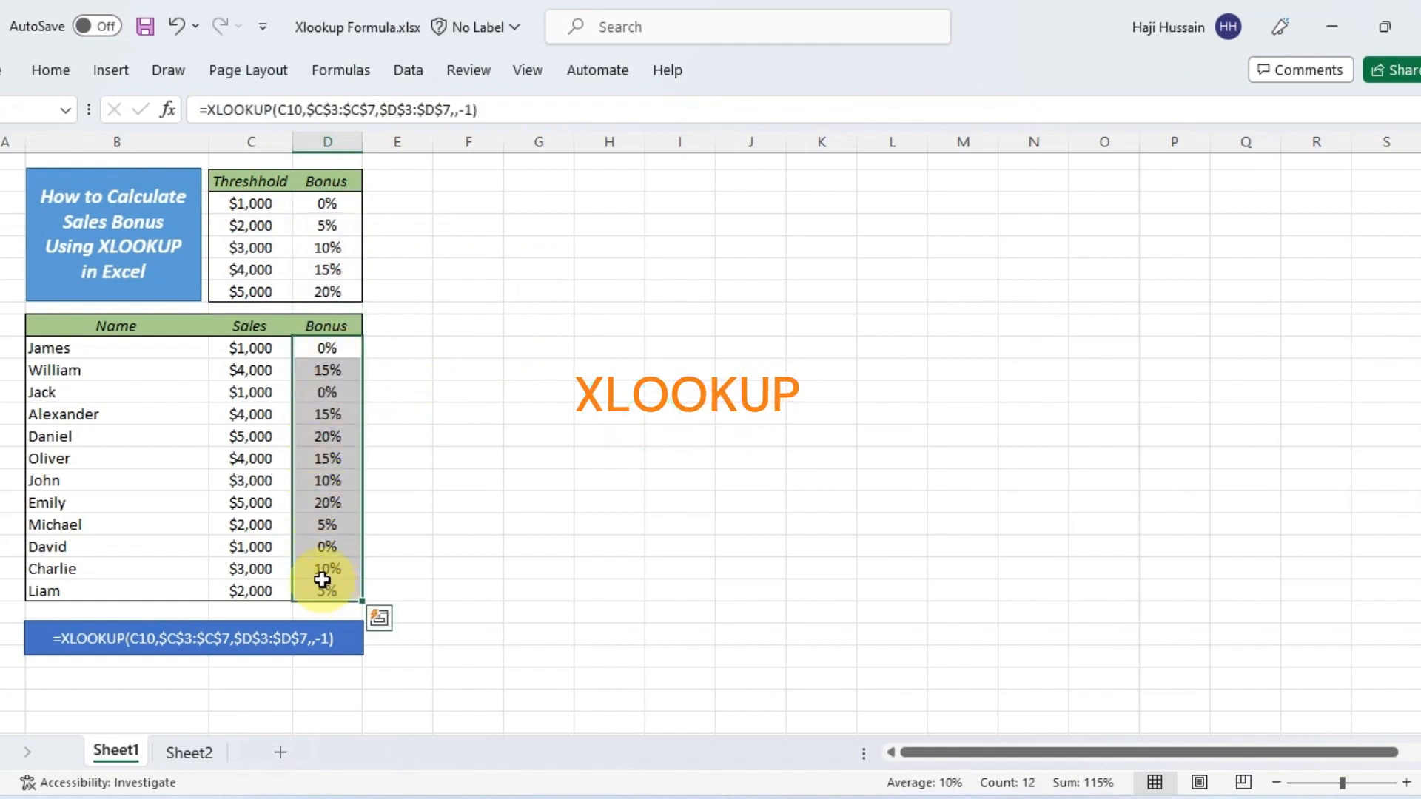
pyautogui.press('Delete')
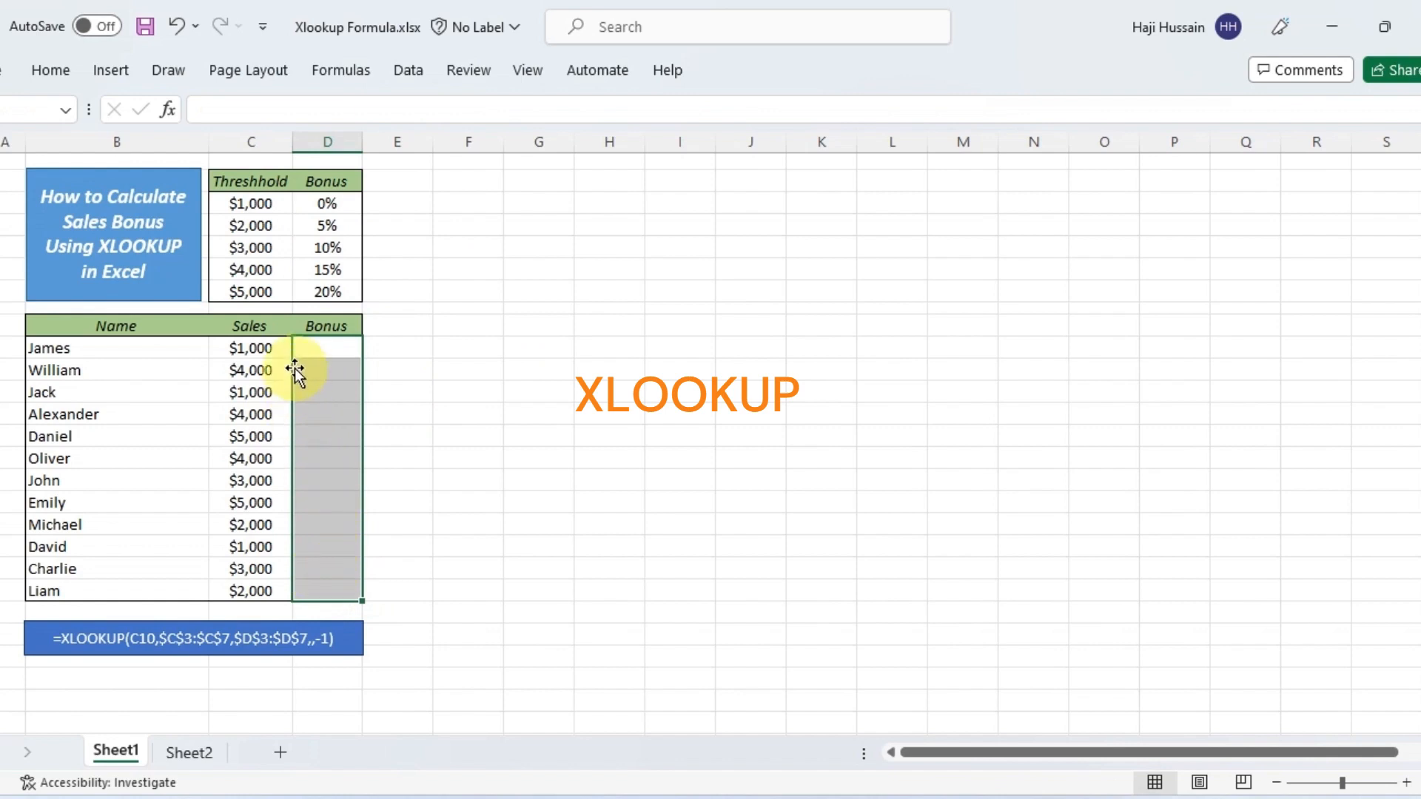
# Start an XLOOKUP formula in D10 with C10 as the lookup value and the absolute range $C$3:$C$7 as the lookup array
pyautogui.click(314, 350)
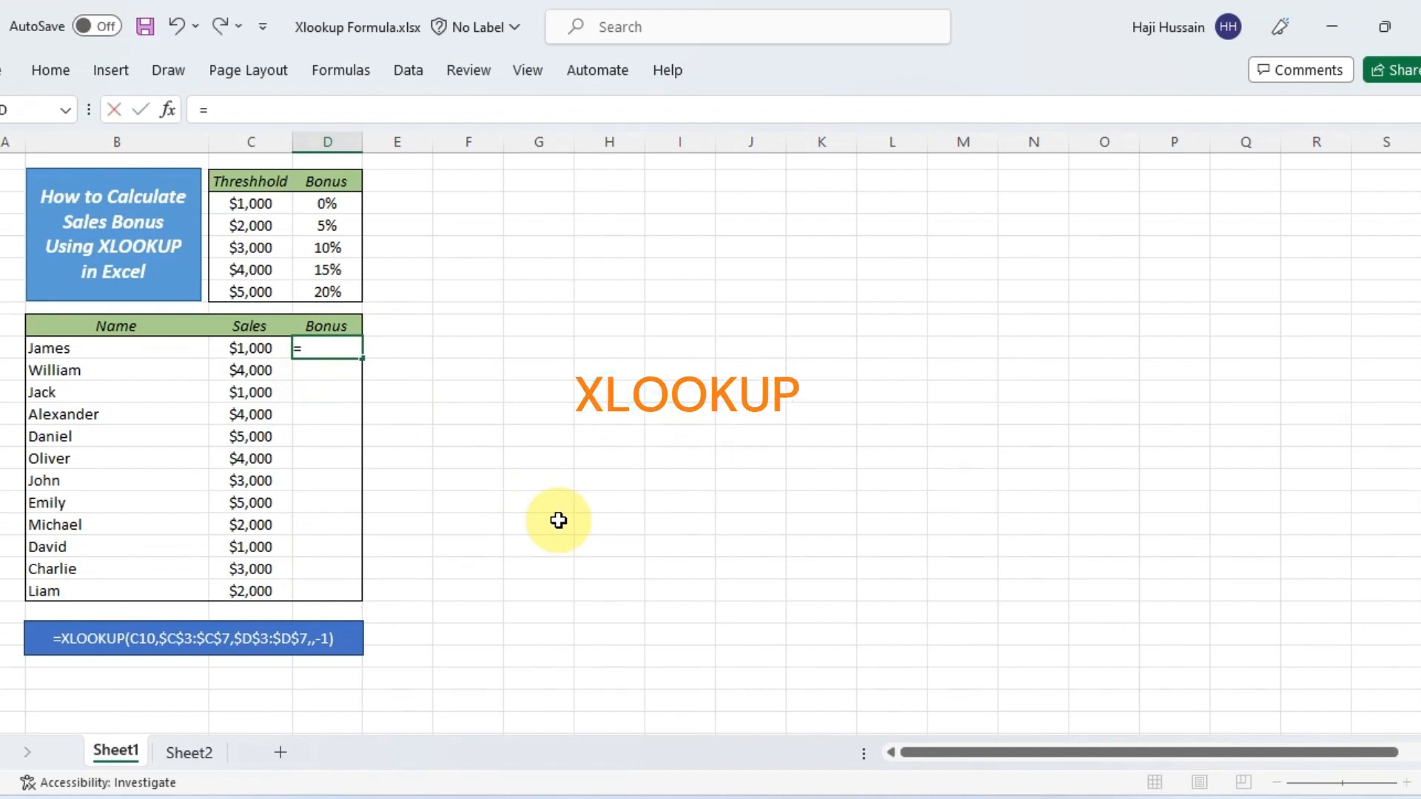
pyautogui.write('xl')
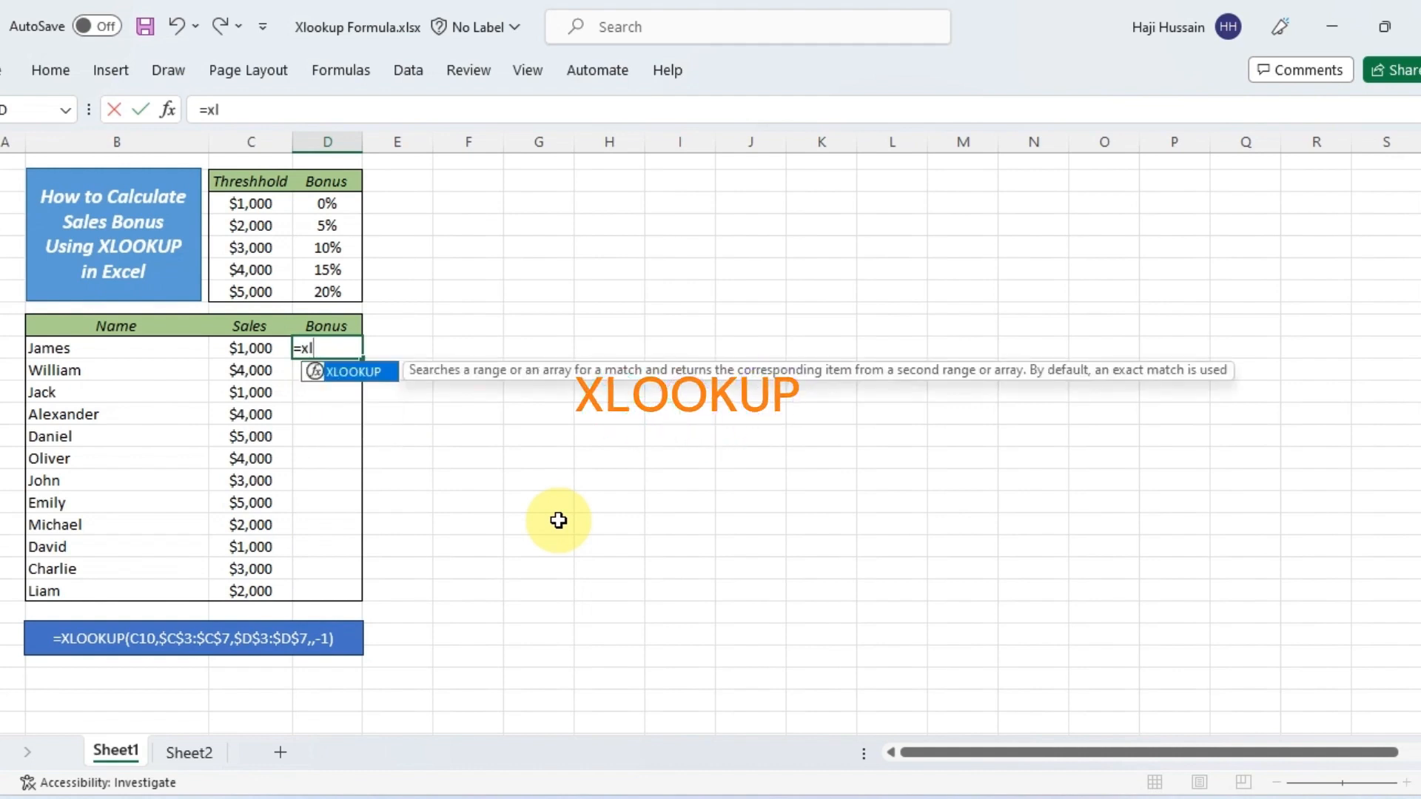
pyautogui.press('Tab')
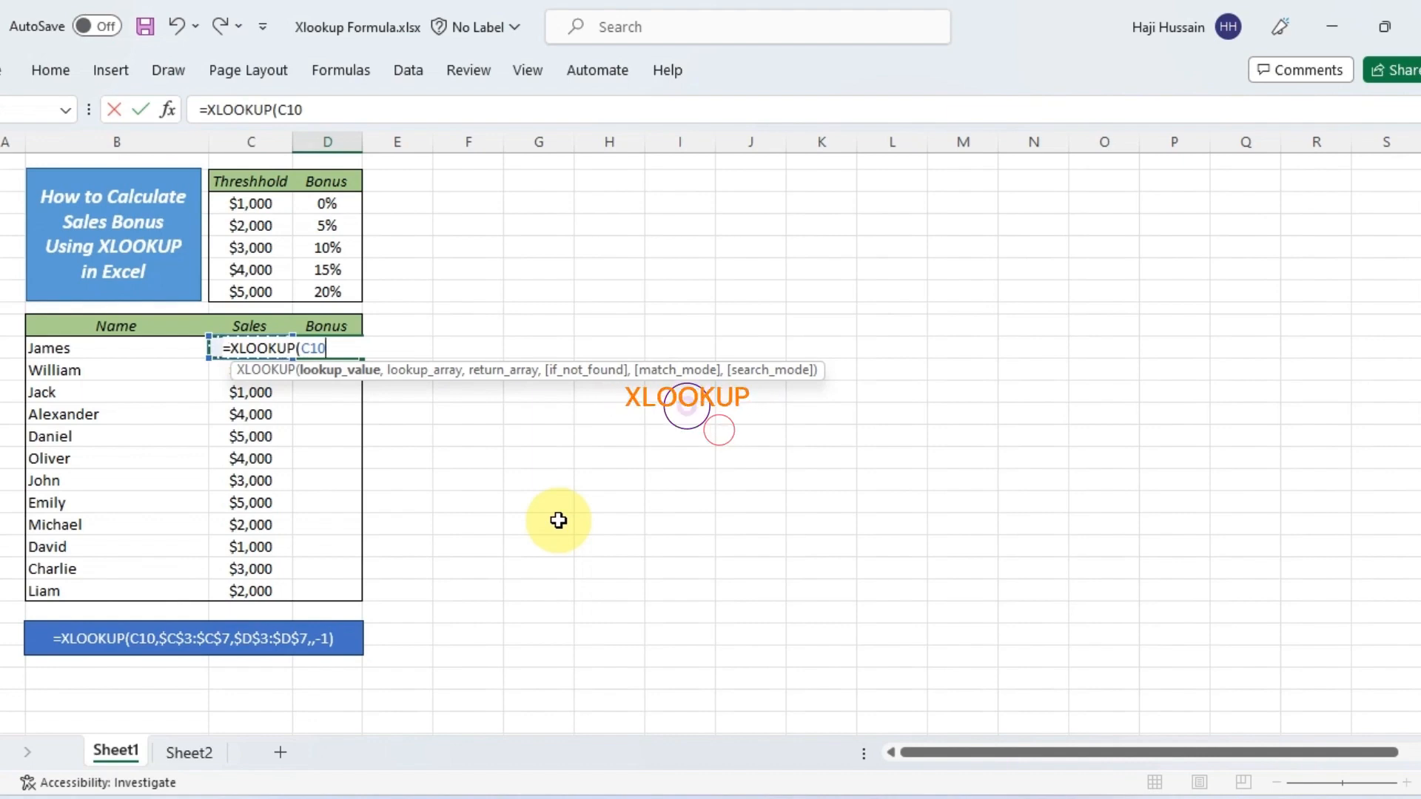
pyautogui.write(',')
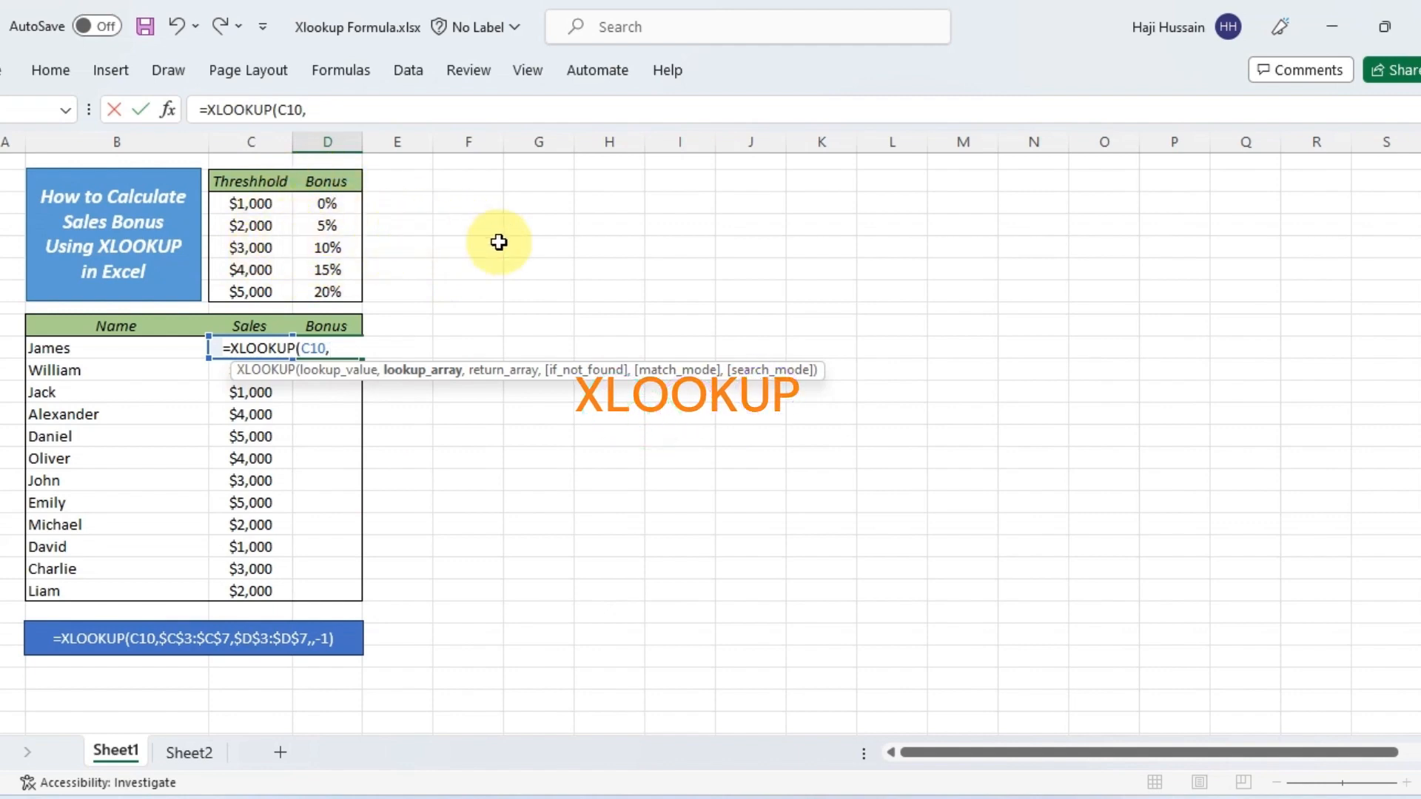
pyautogui.click(259, 206)
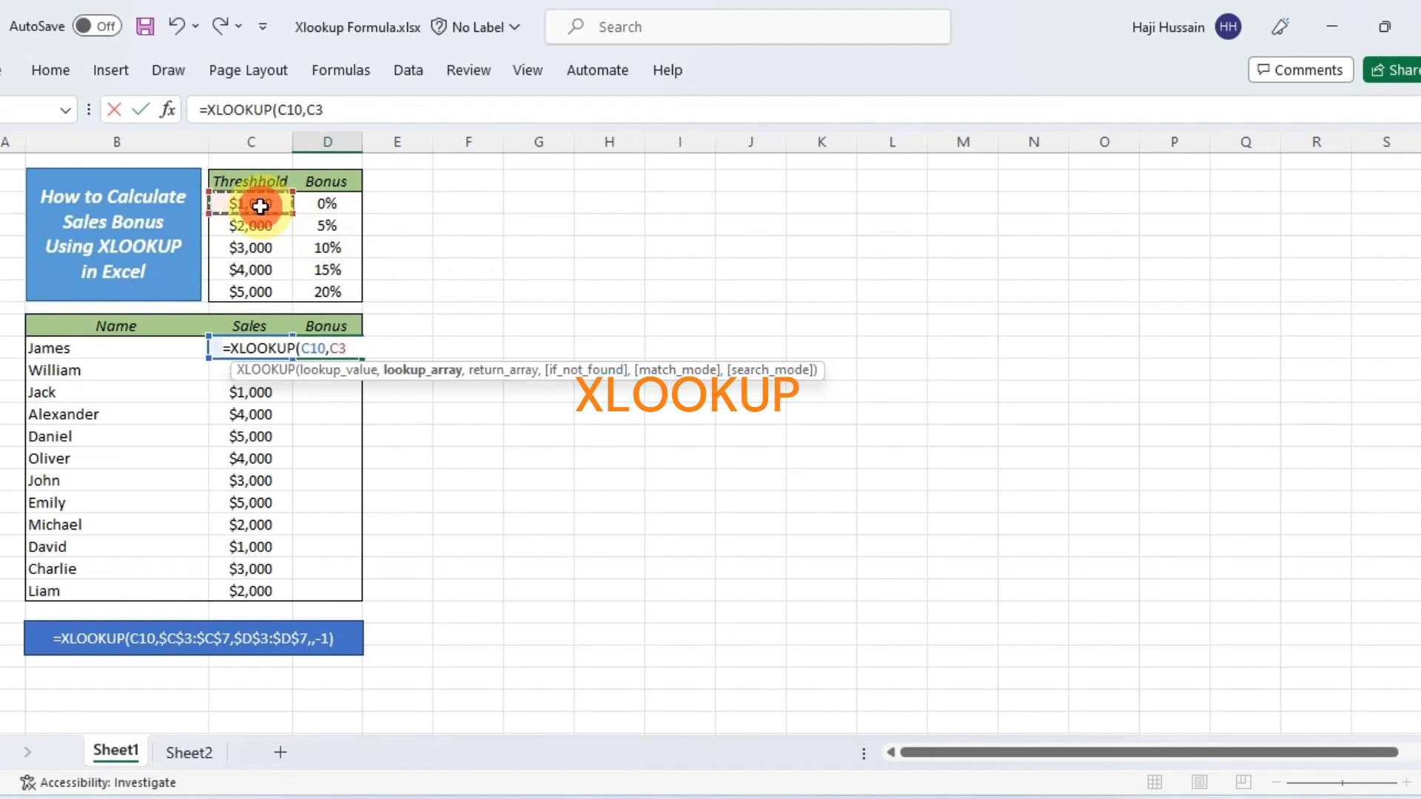
pyautogui.moveTo(260, 206); pyautogui.dragTo(261, 275)
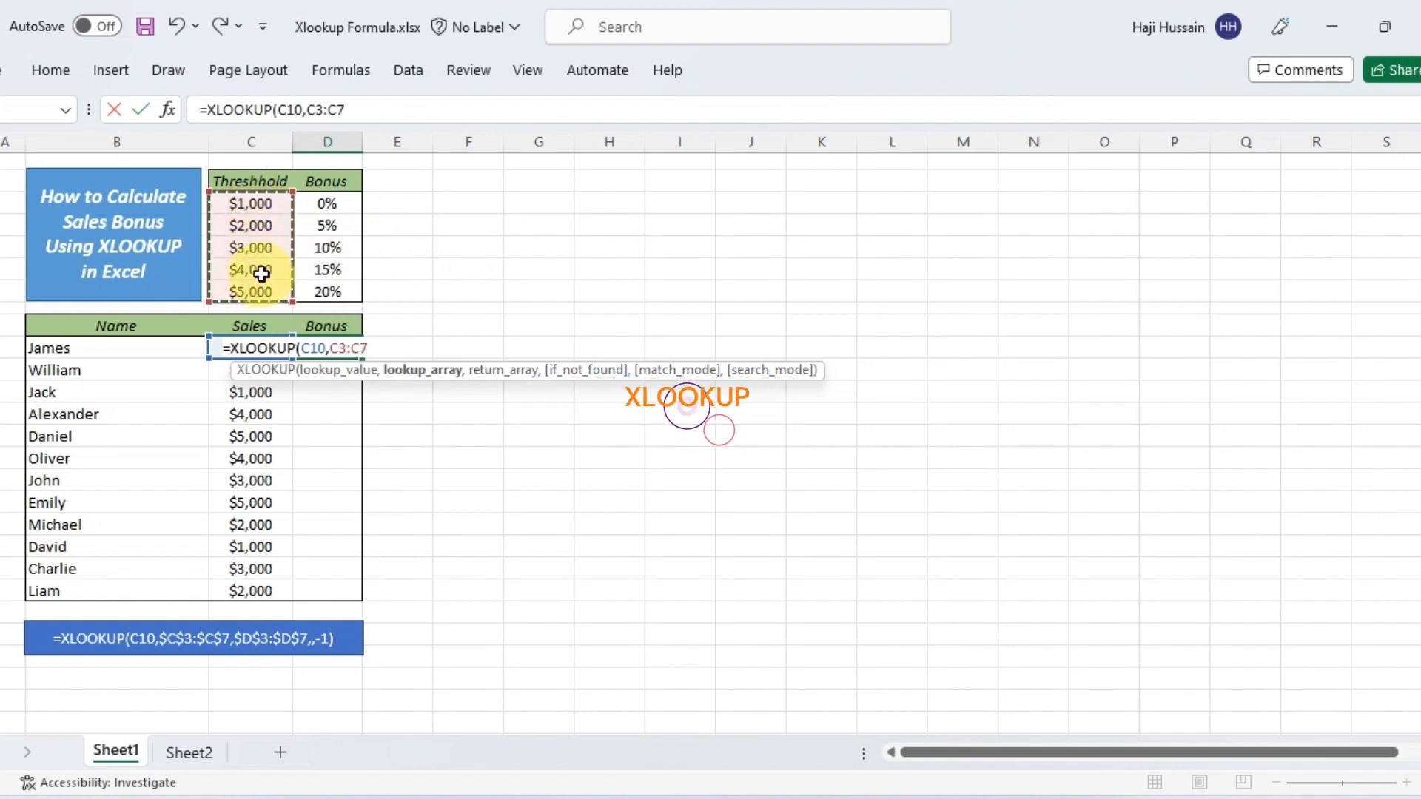
pyautogui.press('shift')
pyautogui.hotkey('shift', 'F4')
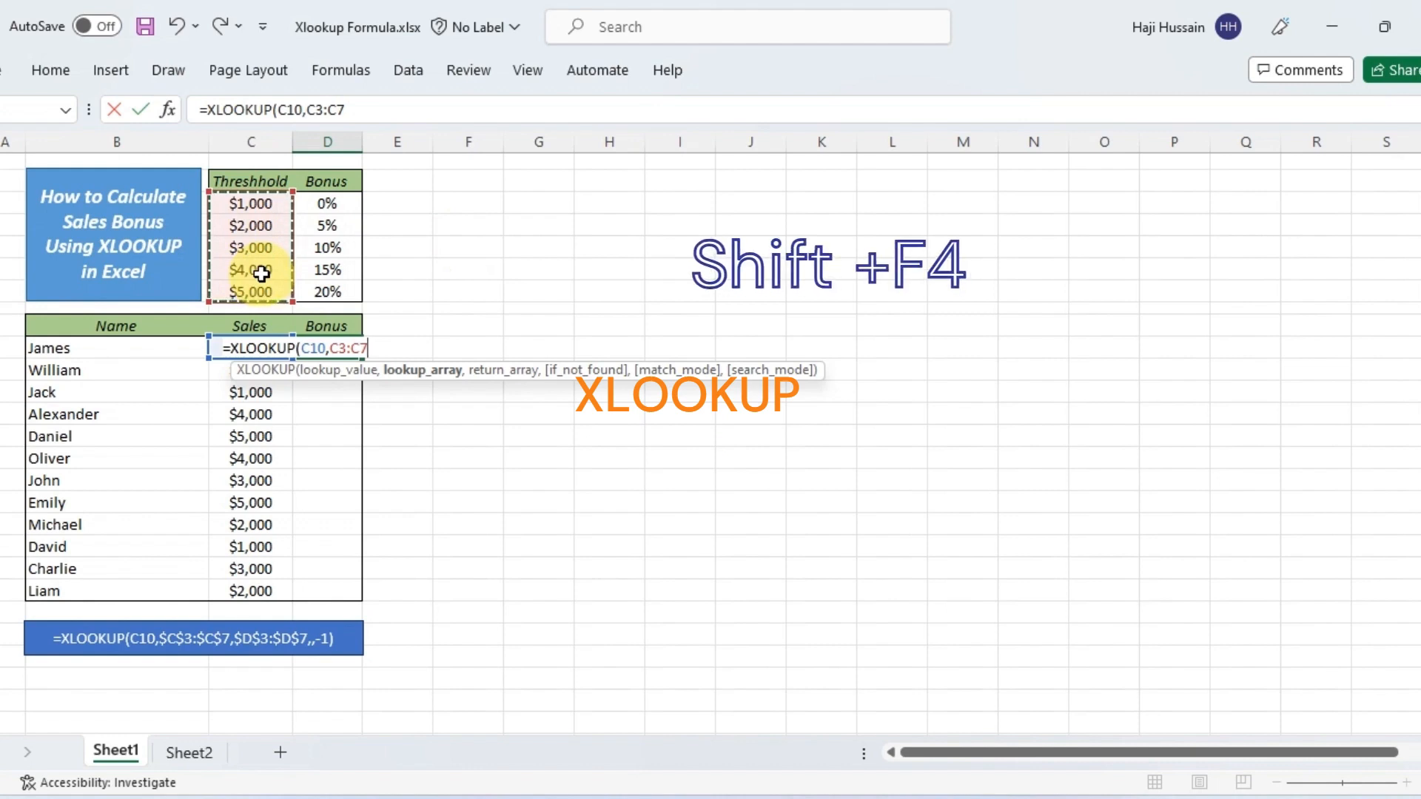
pyautogui.press('F4')
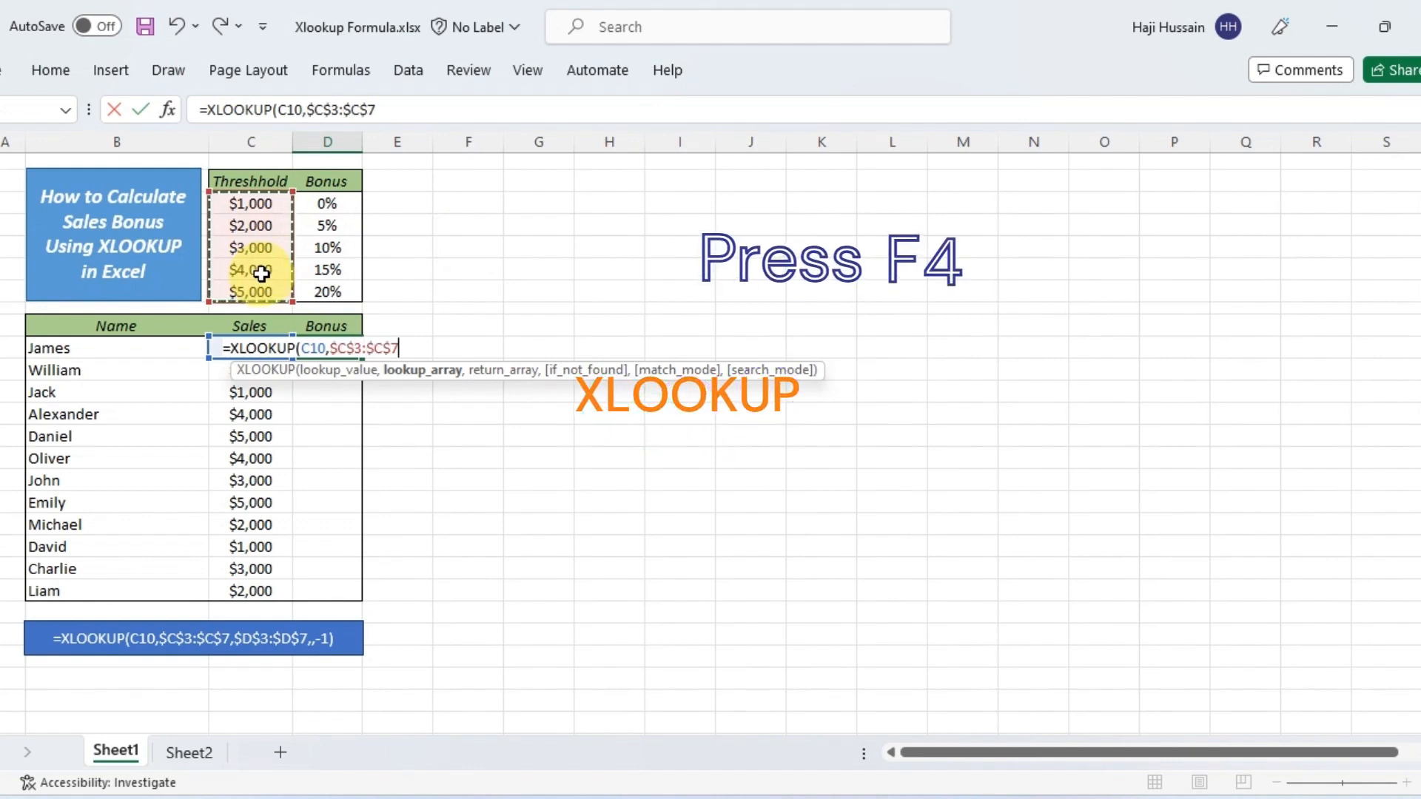
pyautogui.write(',')
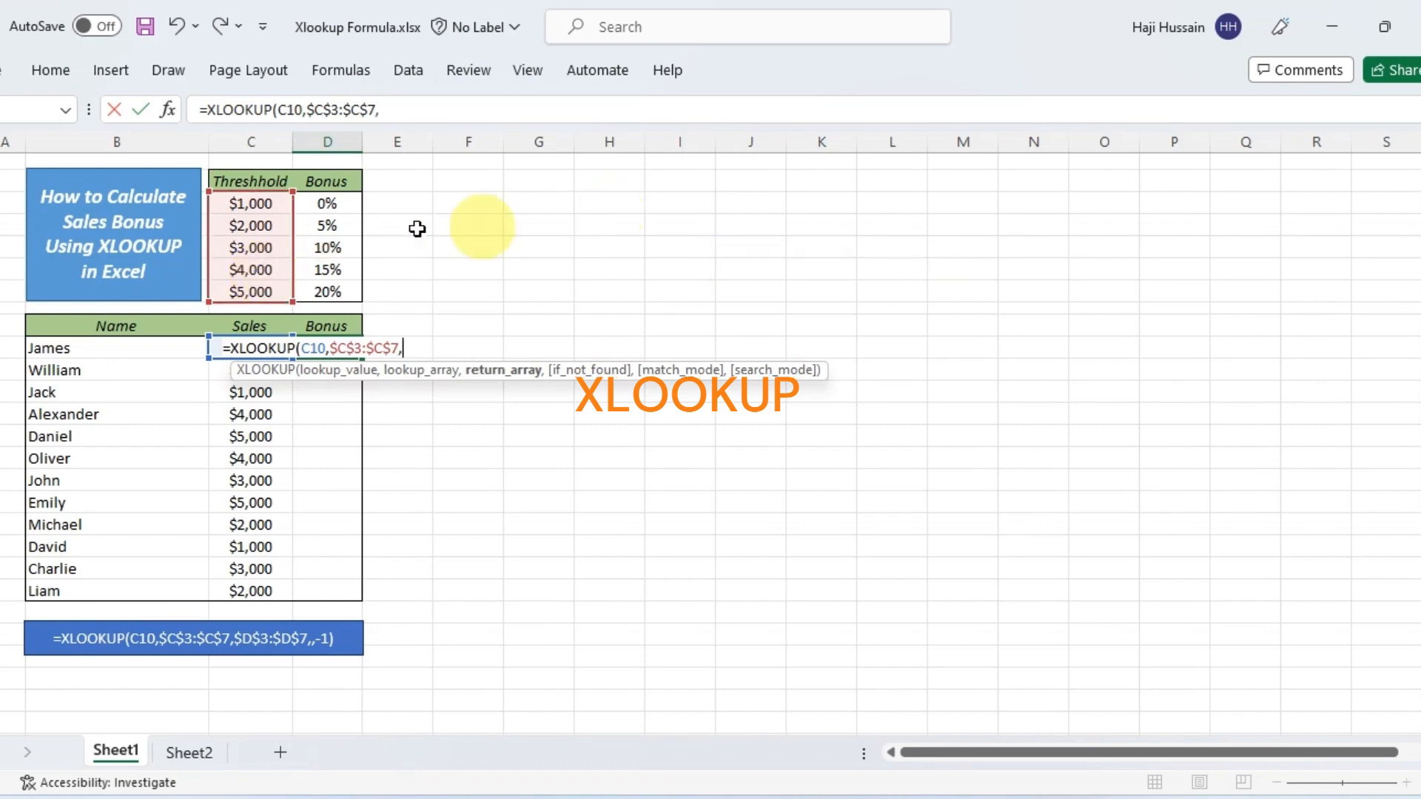
# Complete the D10 formula with return array $D$3:$D$7, a blank if_not_found argument and match mode -1: =XLOOKUP(C10,$C$3:$C$7,$D$3:$D$7,,-1)
pyautogui.moveTo(328, 203); pyautogui.dragTo(322, 287)
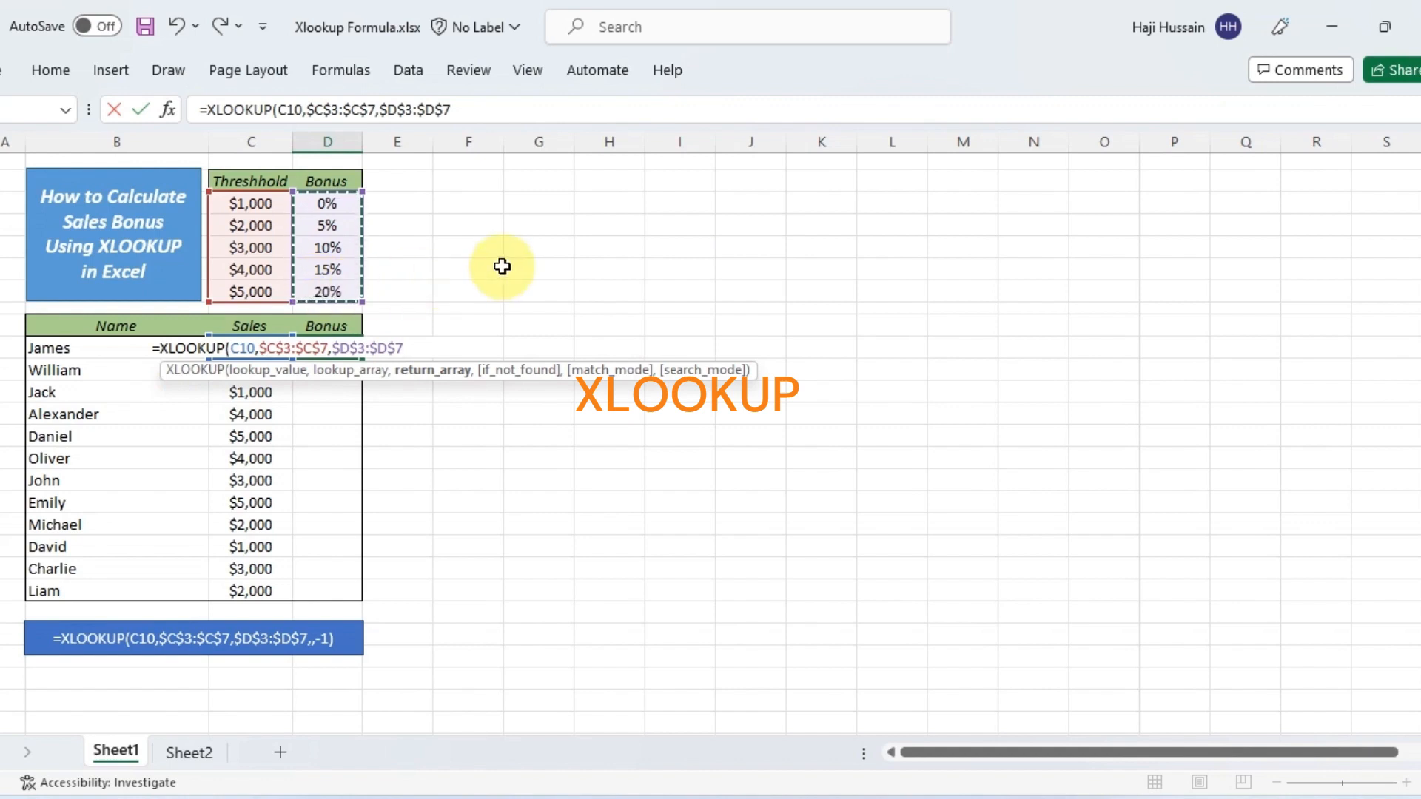
pyautogui.write(',,')
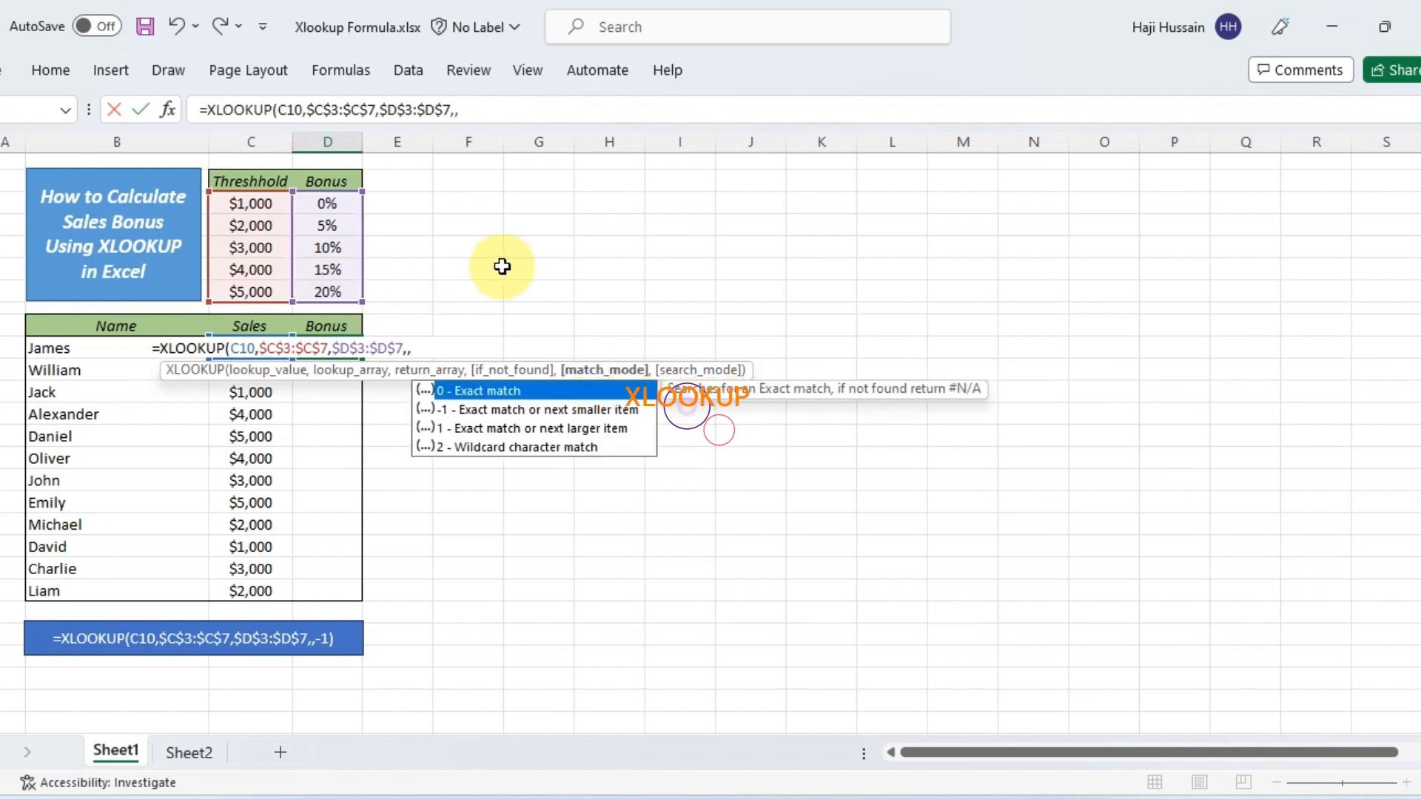
pyautogui.write('-')
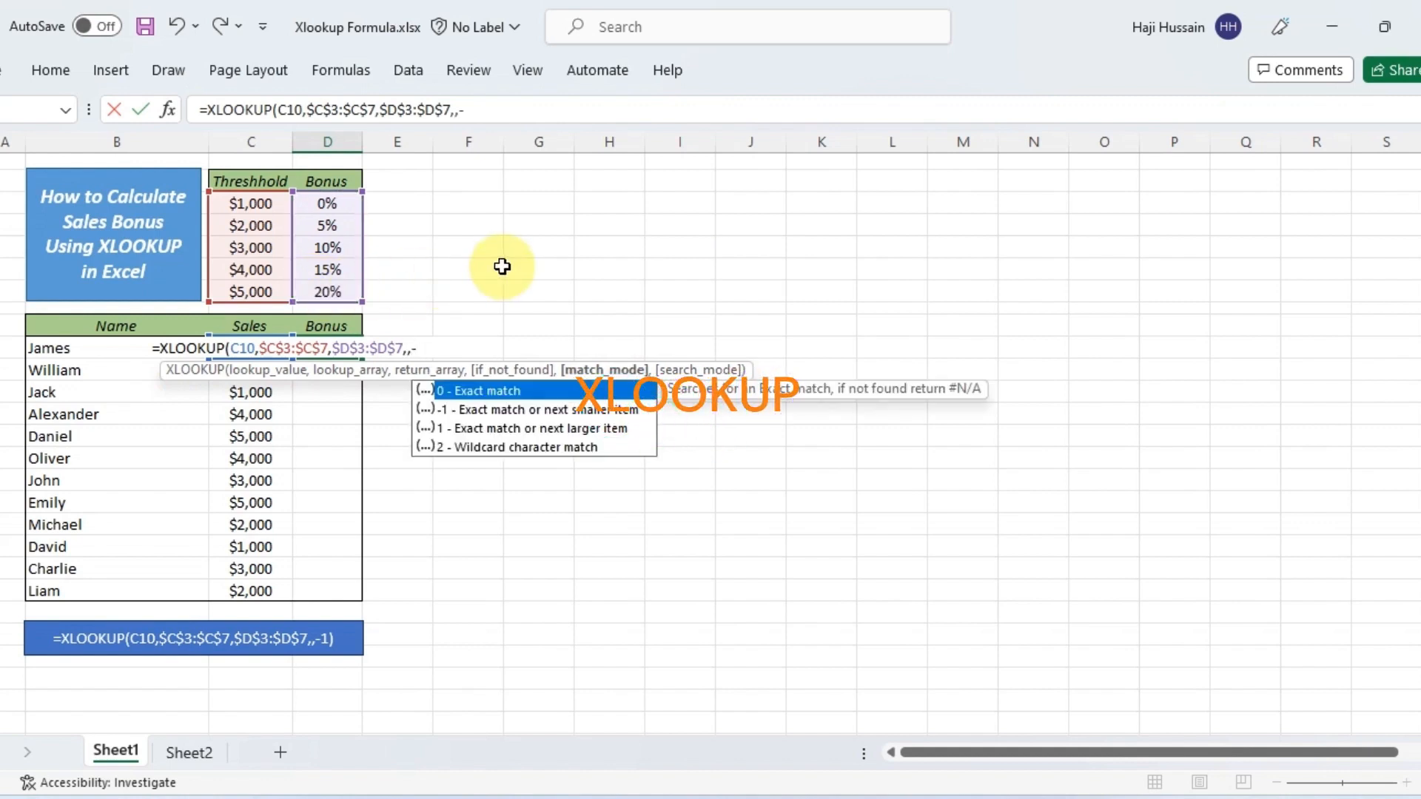
pyautogui.write('1')
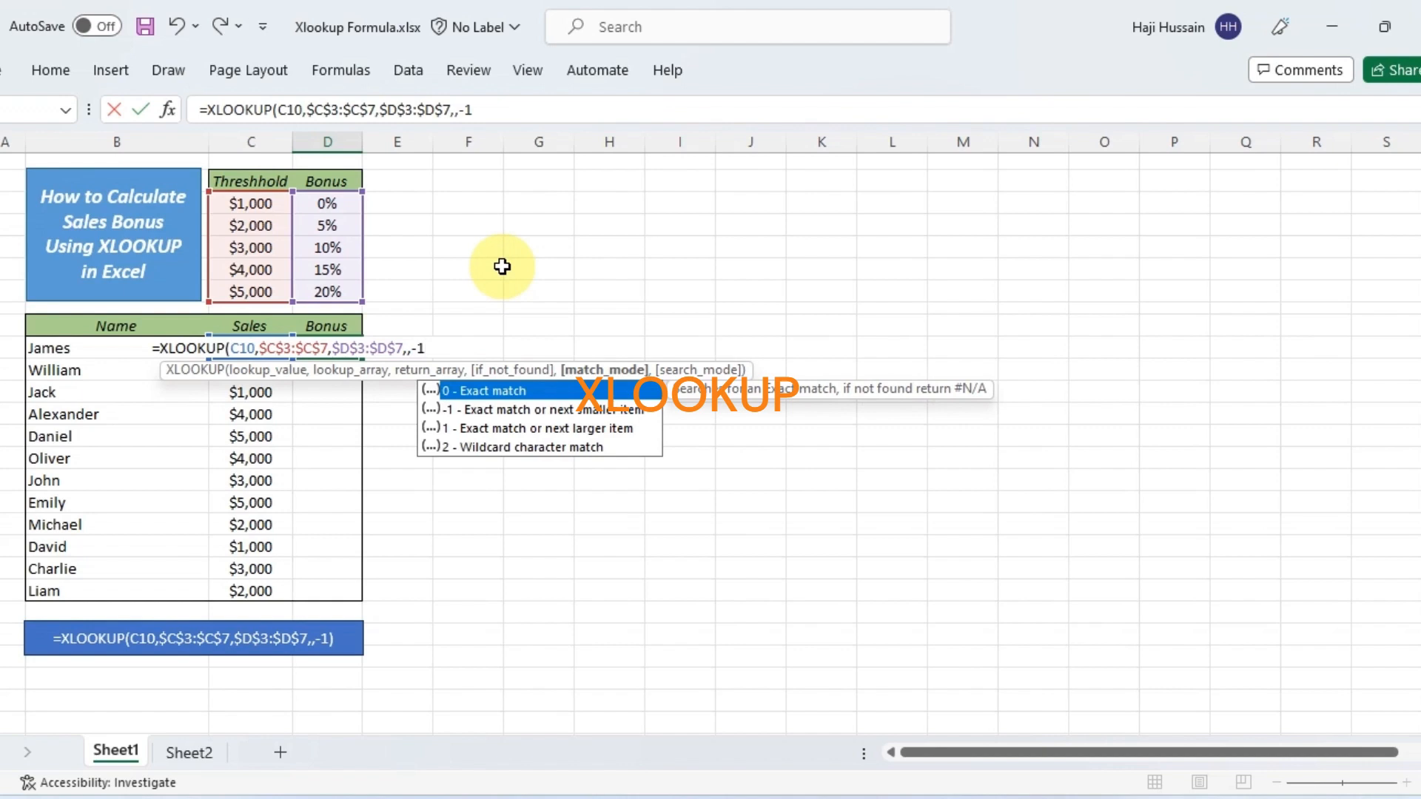
pyautogui.write(')')
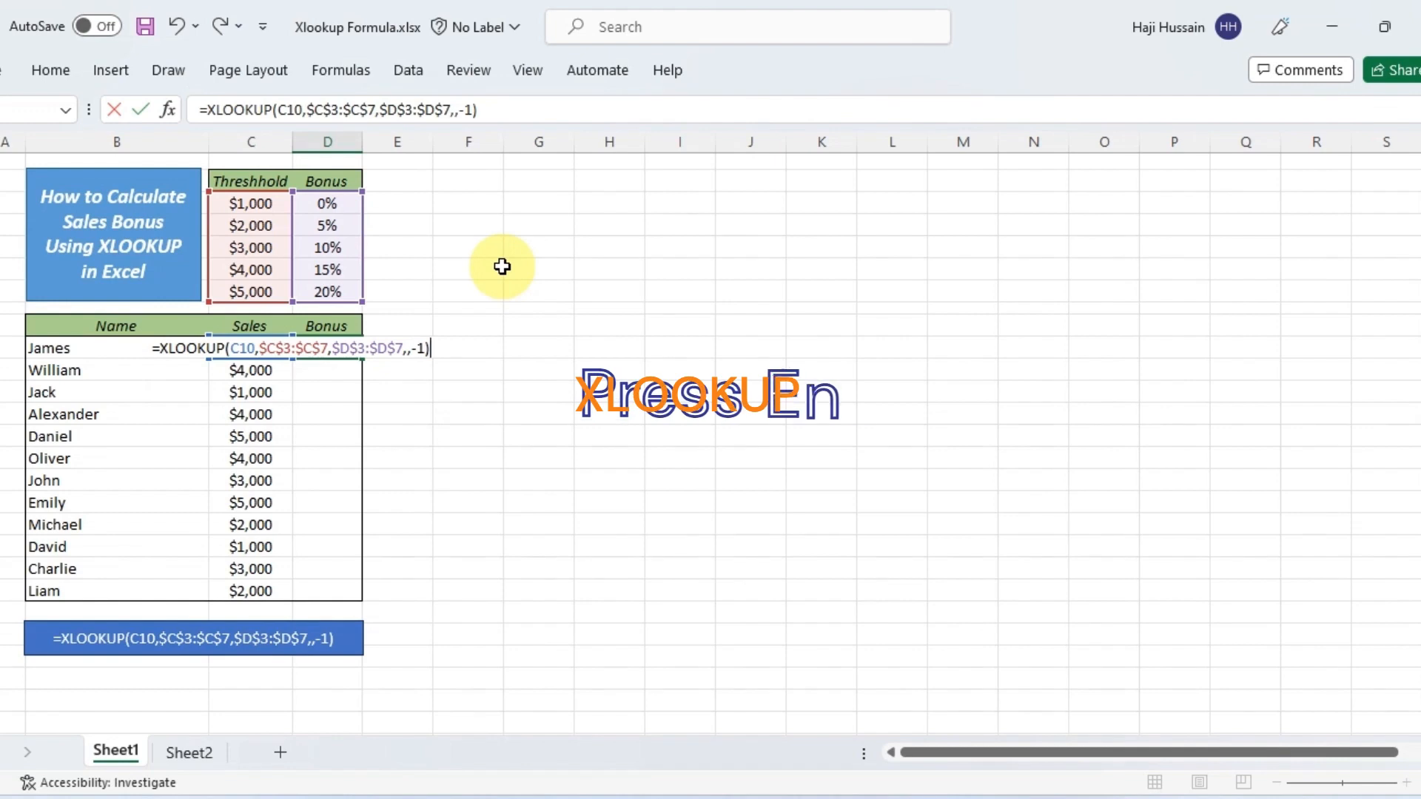
pyautogui.press('Return')
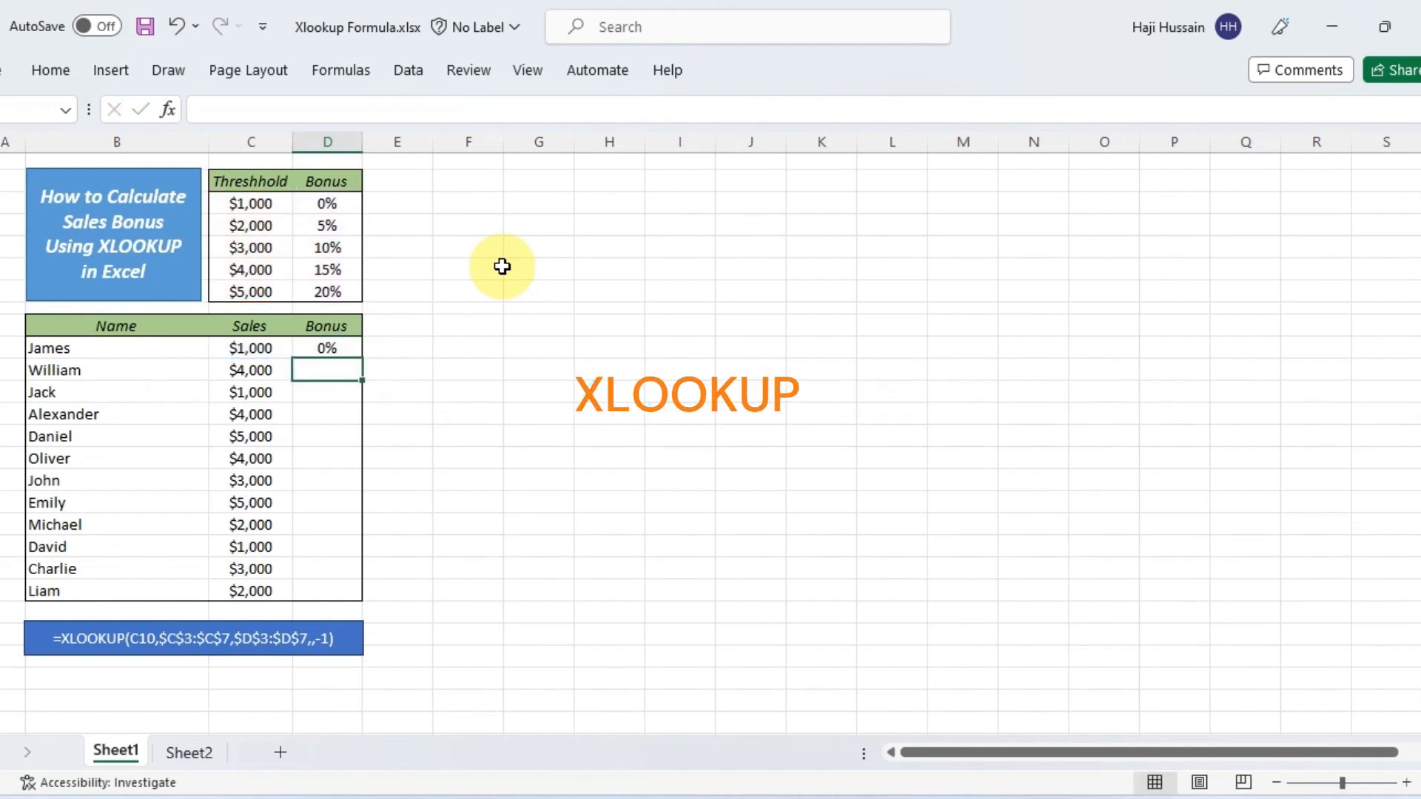
# Fill the XLOOKUP formula from D10 down through D21 for every person in the sales table
pyautogui.press('Up')
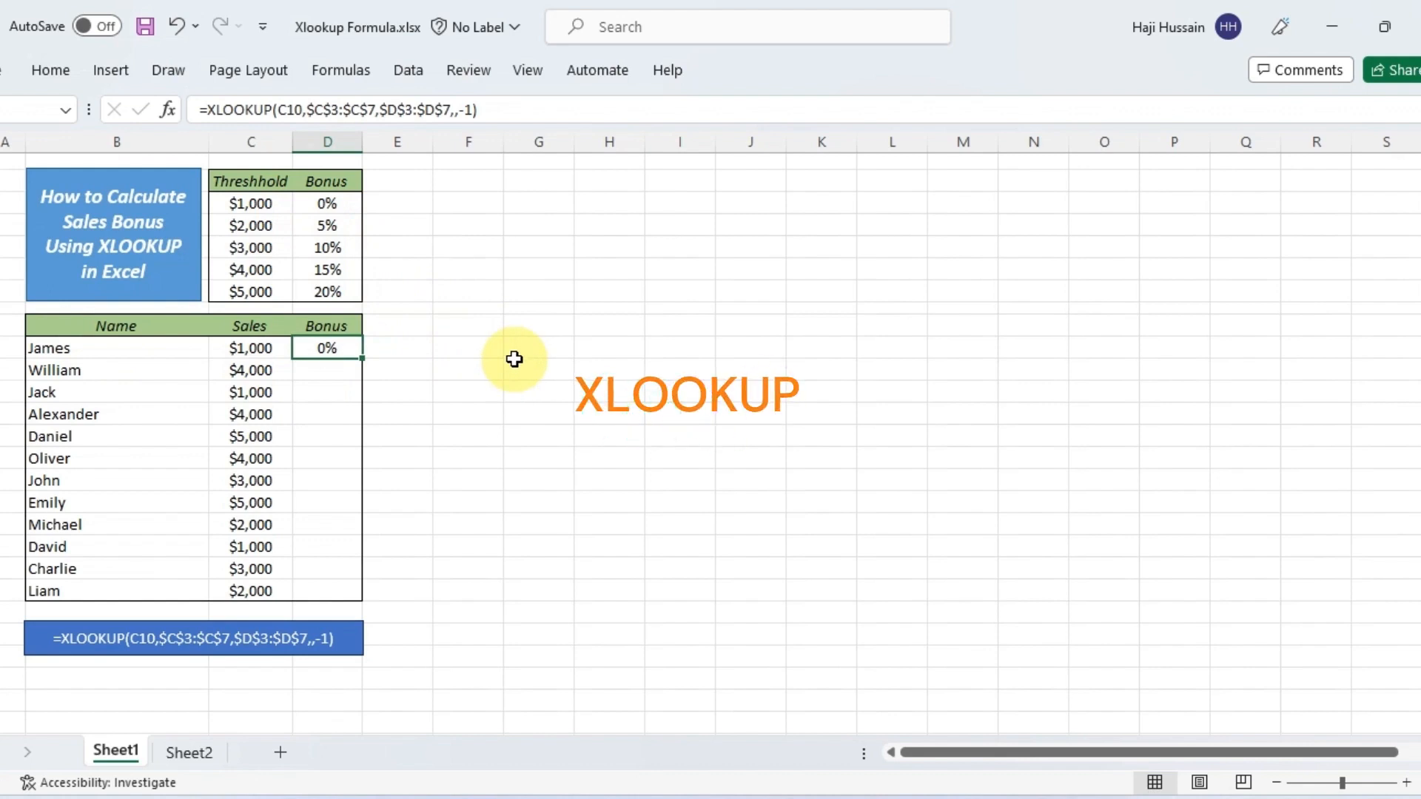
pyautogui.hotkey('shift', 'Down')
pyautogui.hotkey('shift', 'Down')
pyautogui.hotkey('shift', 'Down')
pyautogui.hotkey('shift', 'Down')
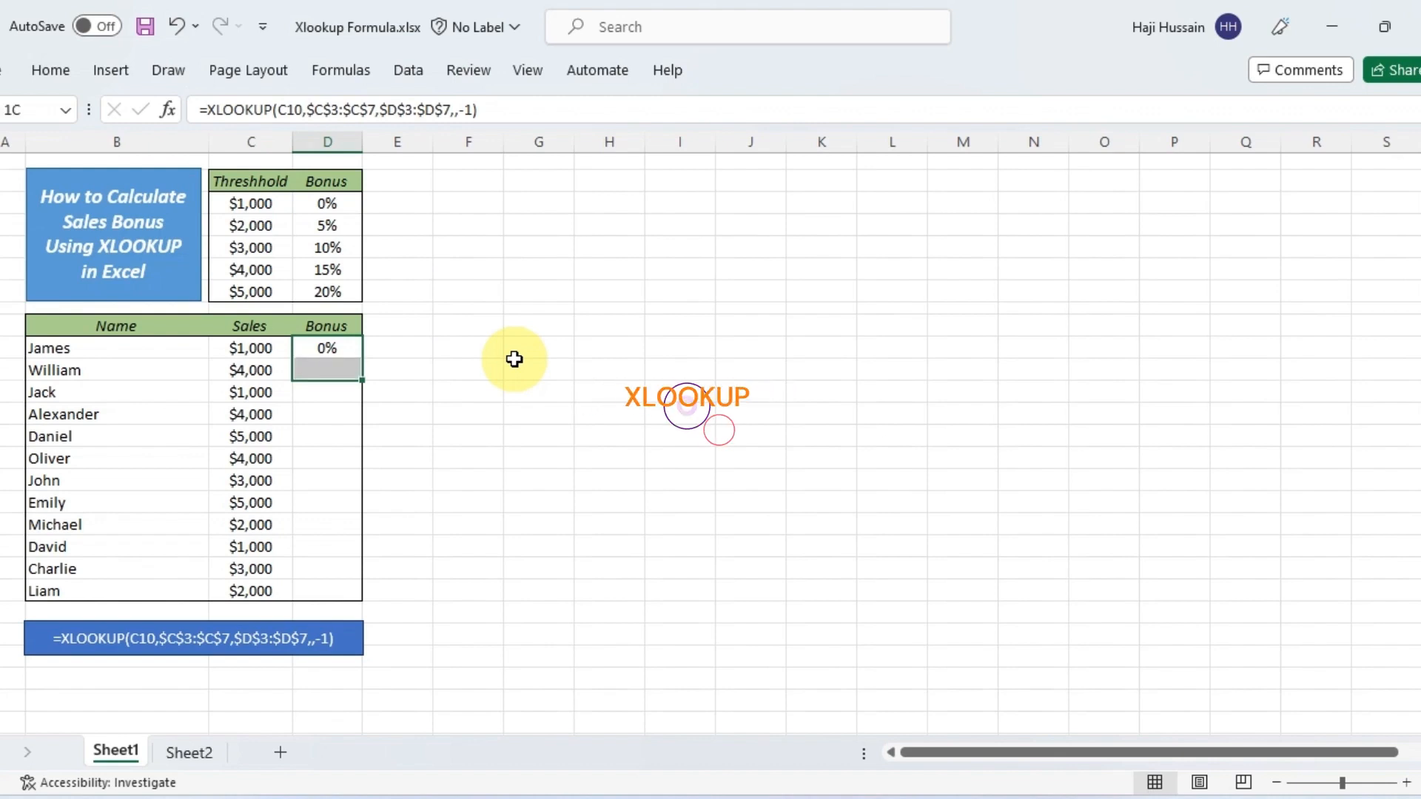
pyautogui.hotkey('shift', 'Down')
pyautogui.hotkey('shift', 'Down')
pyautogui.hotkey('shift', 'Down')
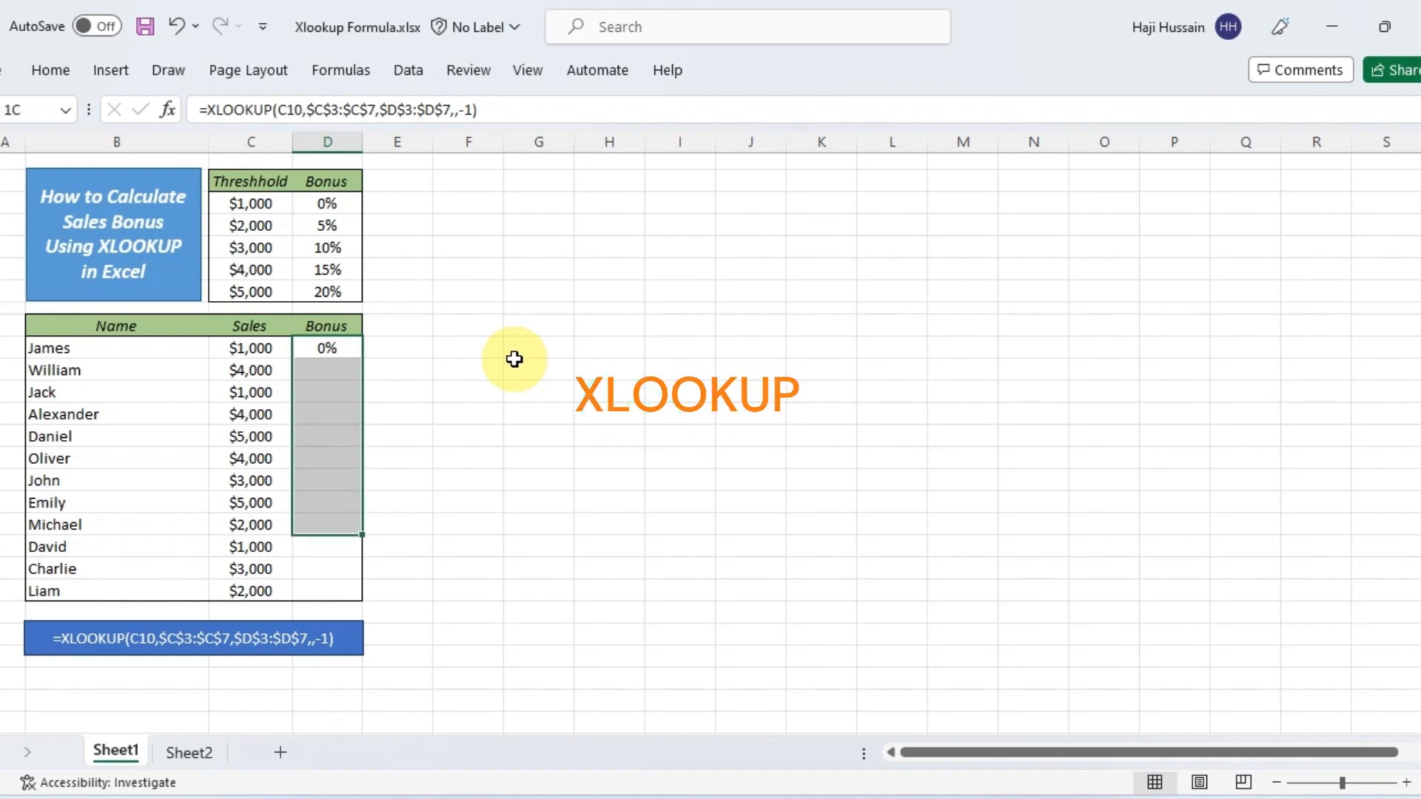
pyautogui.hotkey('shift', 'Down')
pyautogui.hotkey('shift', 'Down')
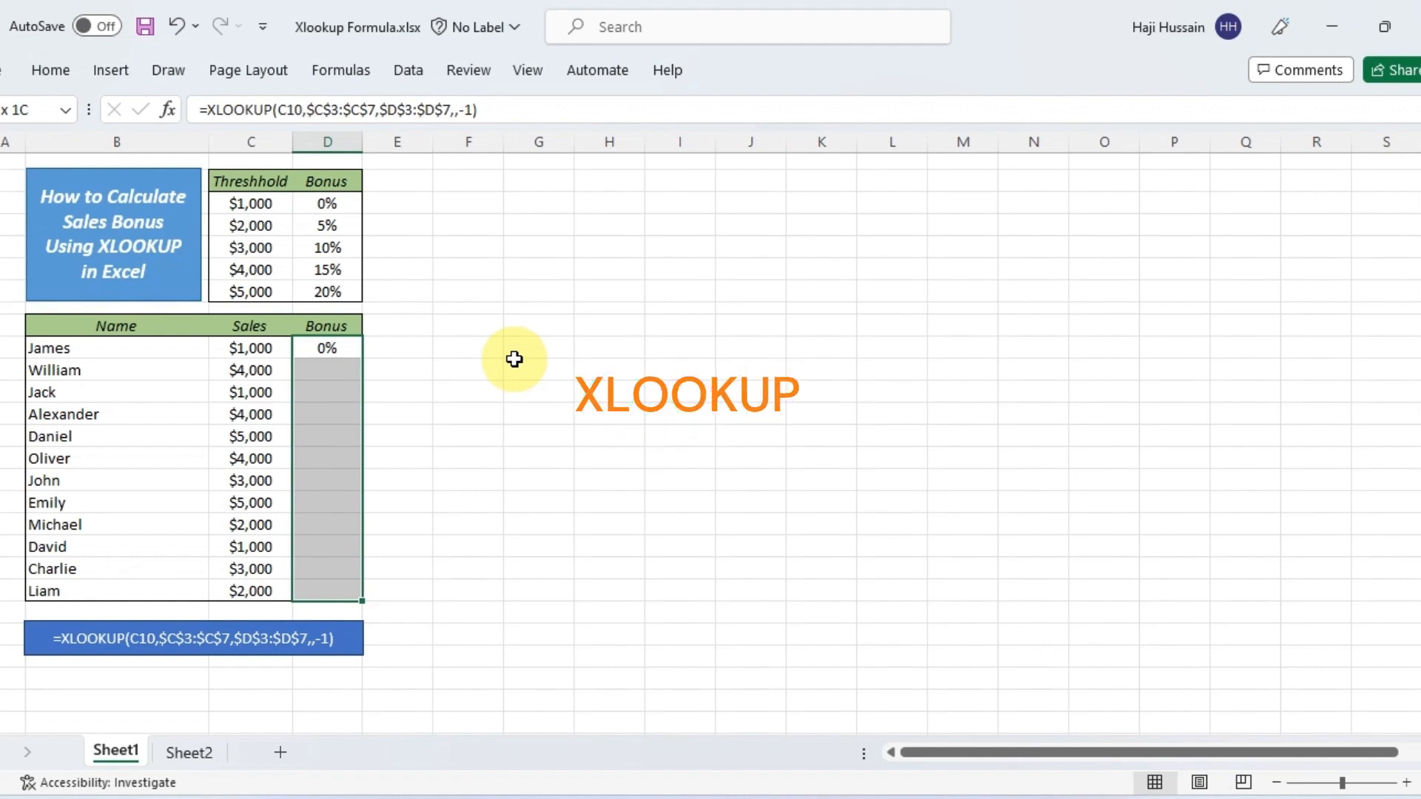
pyautogui.hotkey('ctrl', 'd')
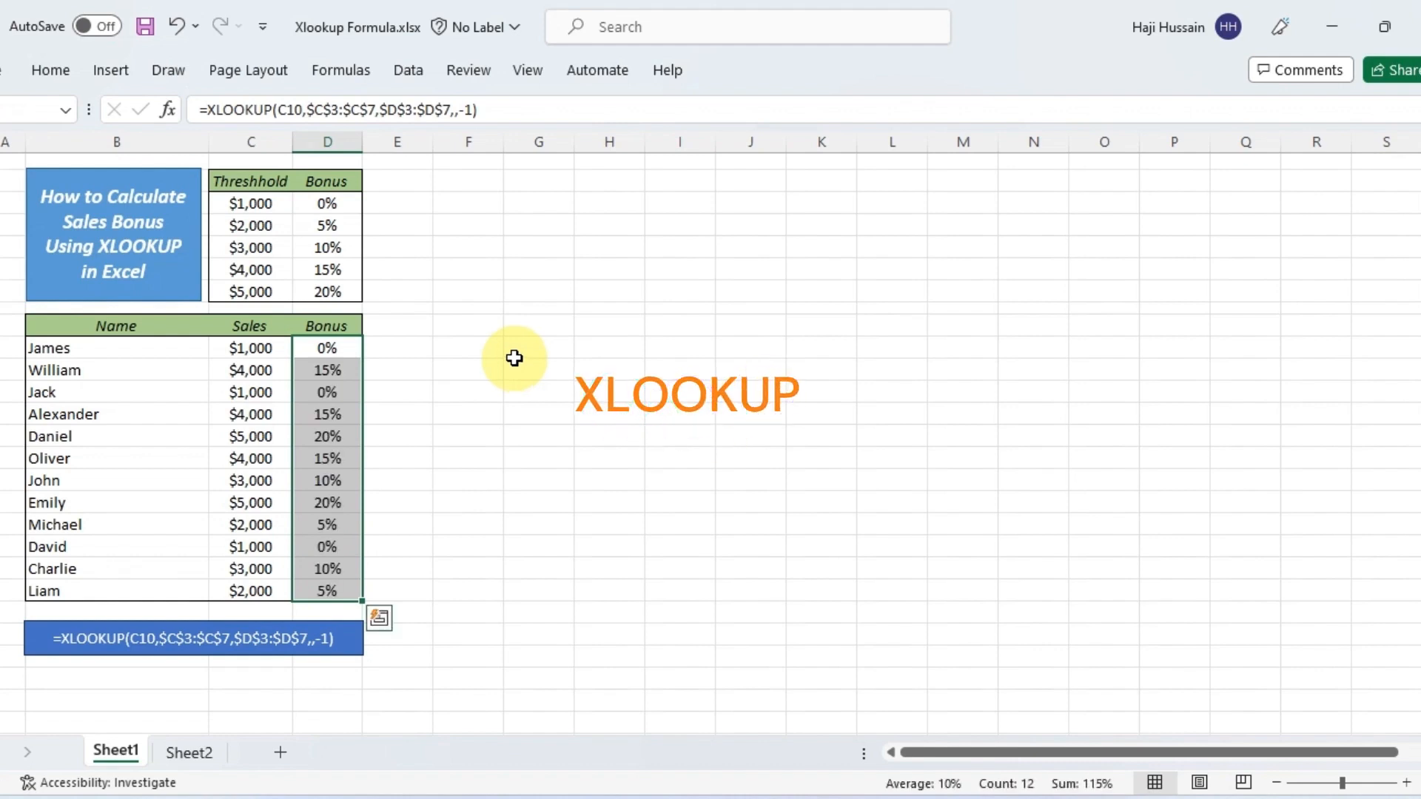
pyautogui.click(490, 389)
# Apply a border to the sales table range B9:D21, including its header row
pyautogui.moveTo(36, 327); pyautogui.dragTo(318, 590)
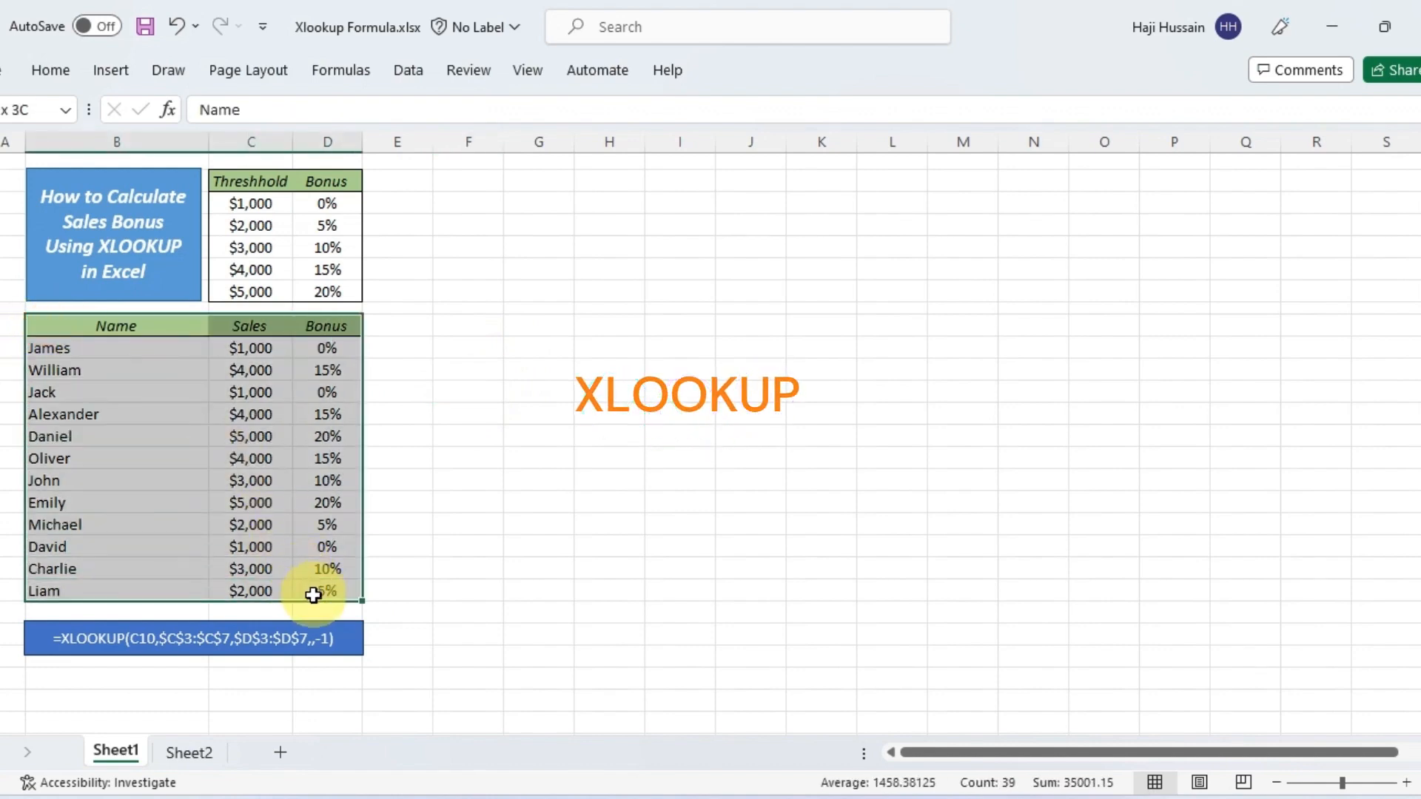
pyautogui.click(50, 70)
pyautogui.click(208, 148)
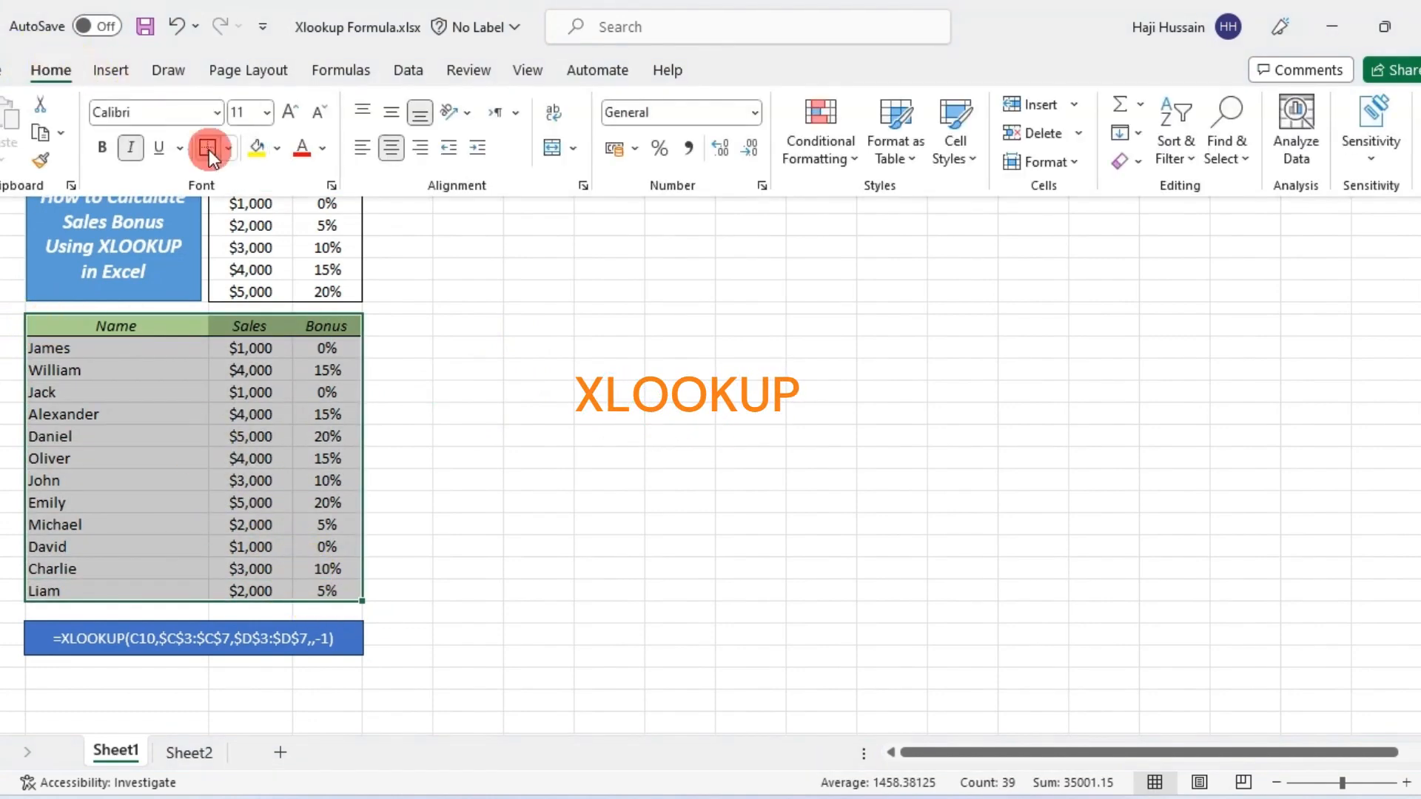
pyautogui.click(449, 628)
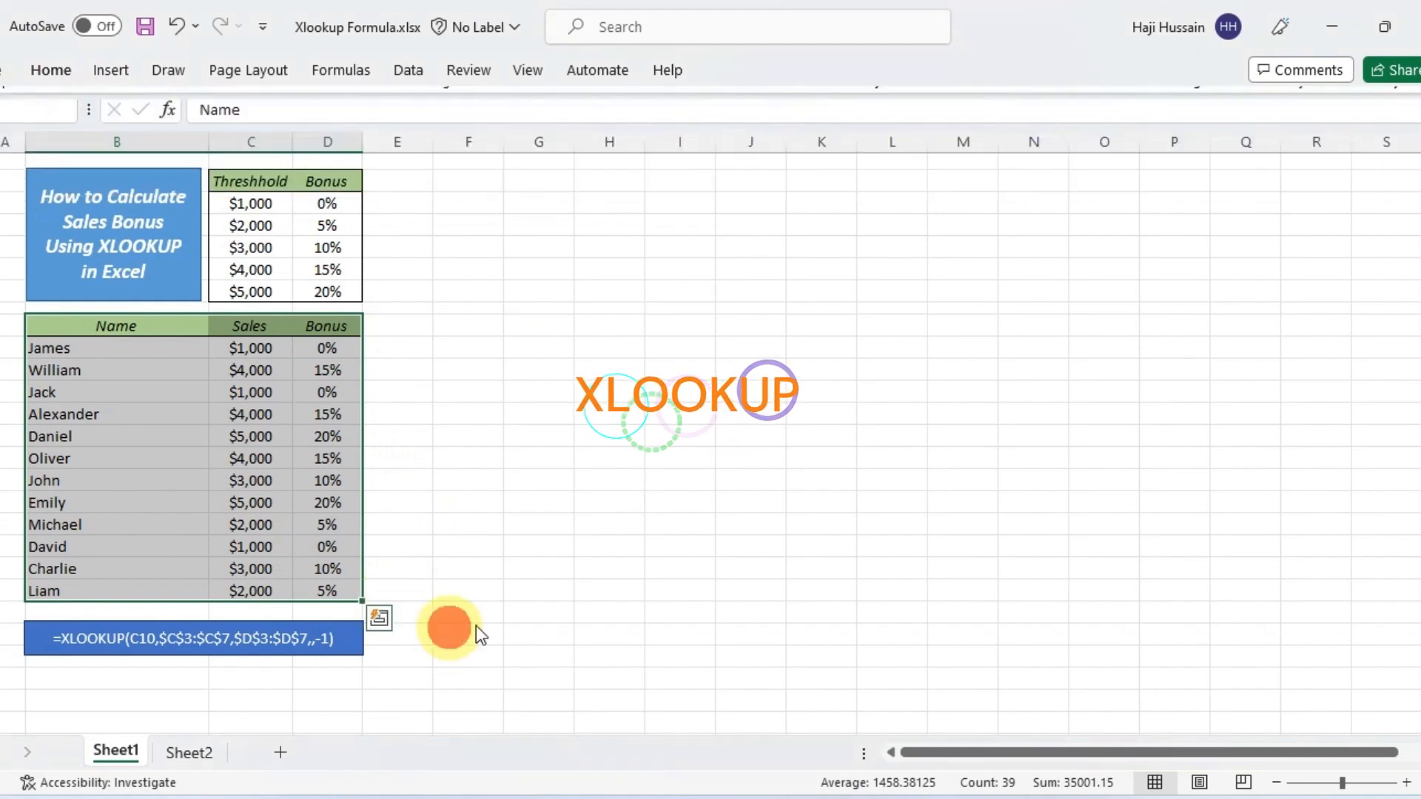
pyautogui.click(509, 575)
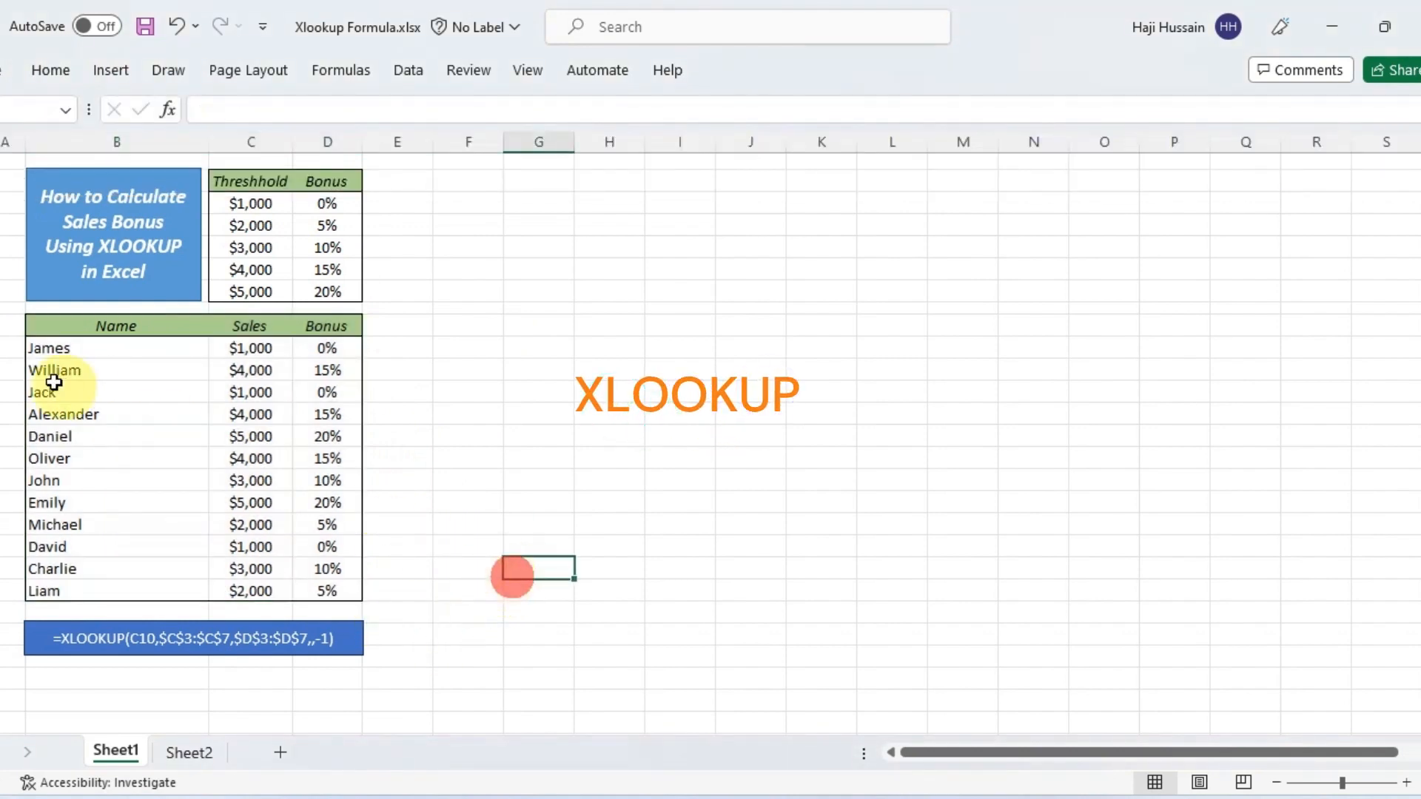
# Change the first three sales amounts, setting C10 to 2000, C11 to 3000 and C12 to 5000
pyautogui.click(327, 247)
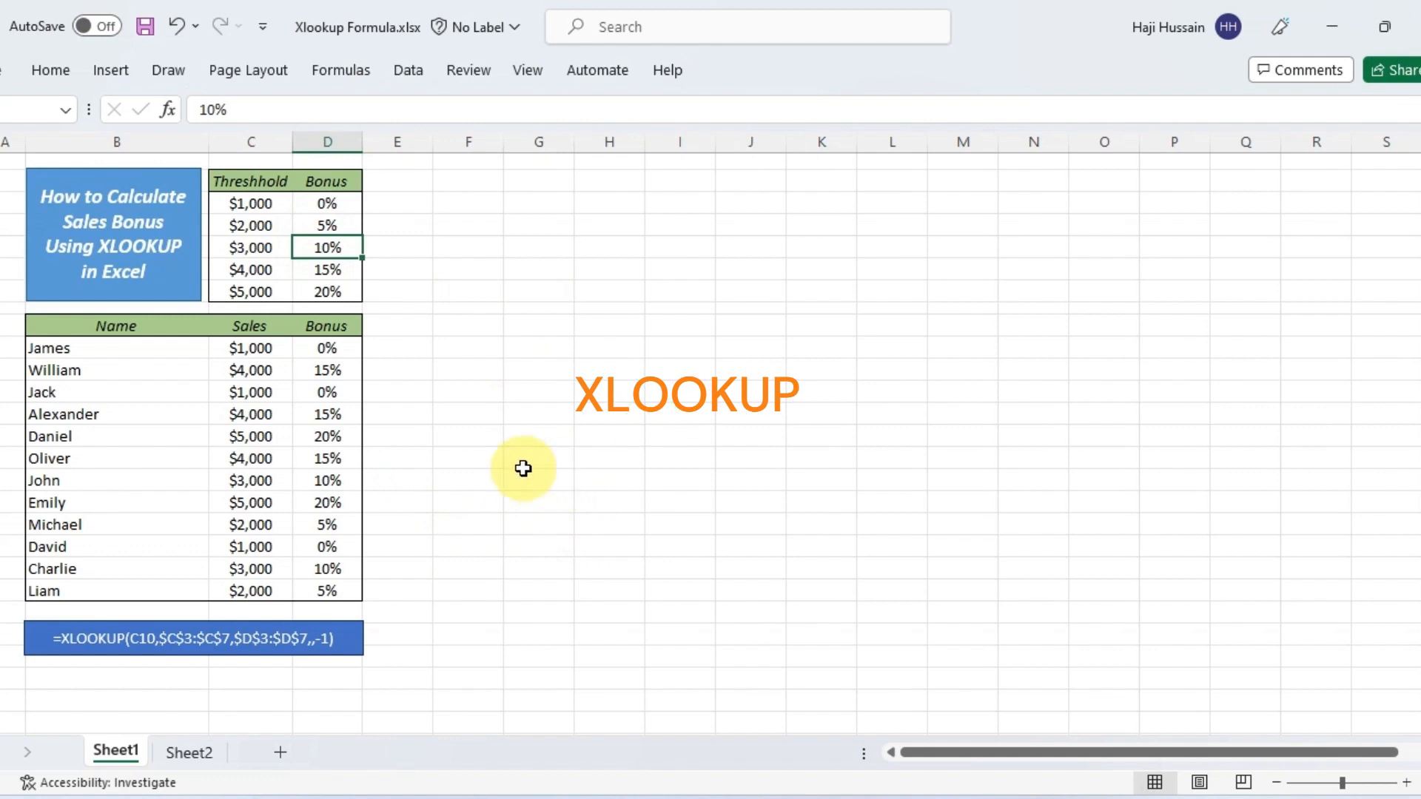
pyautogui.click(254, 354)
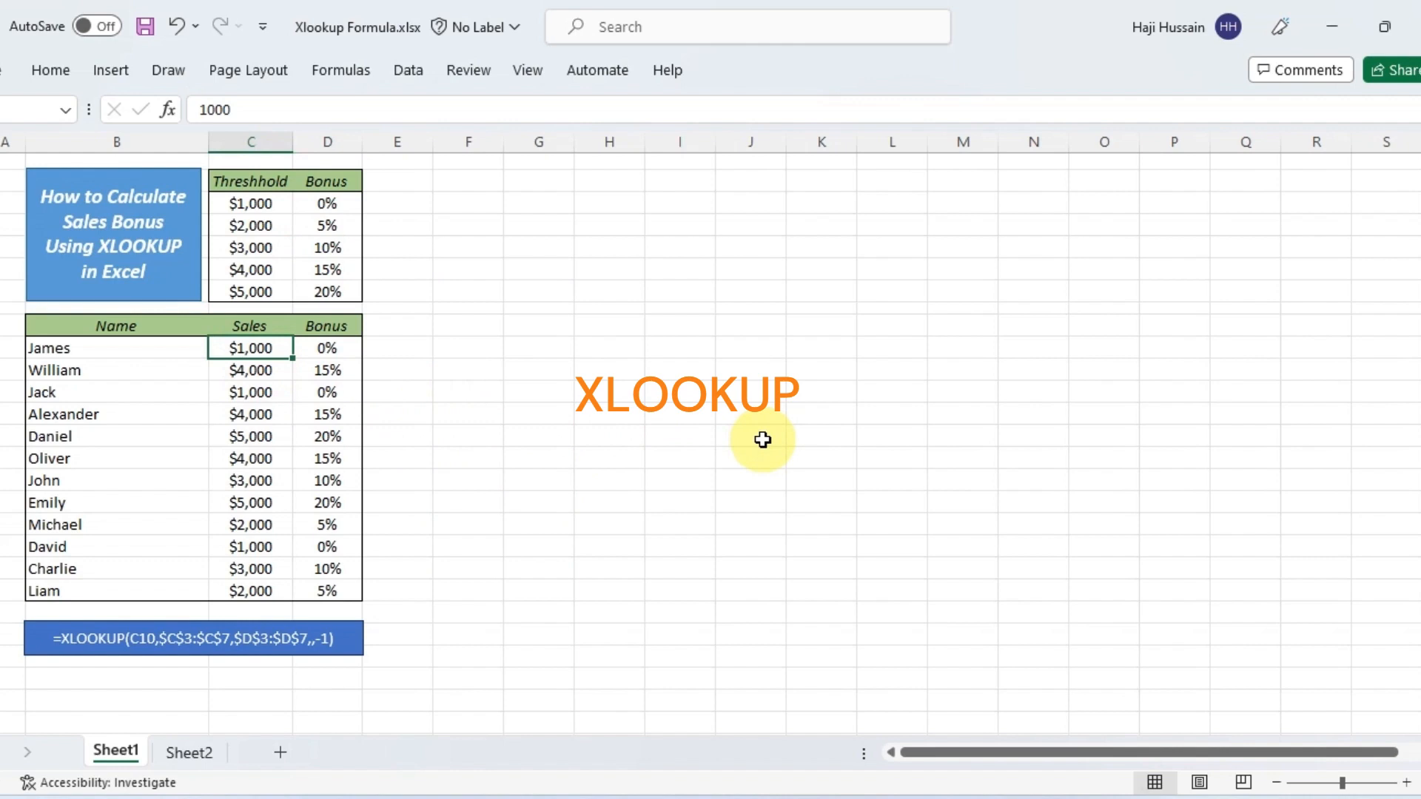
pyautogui.write('2000')
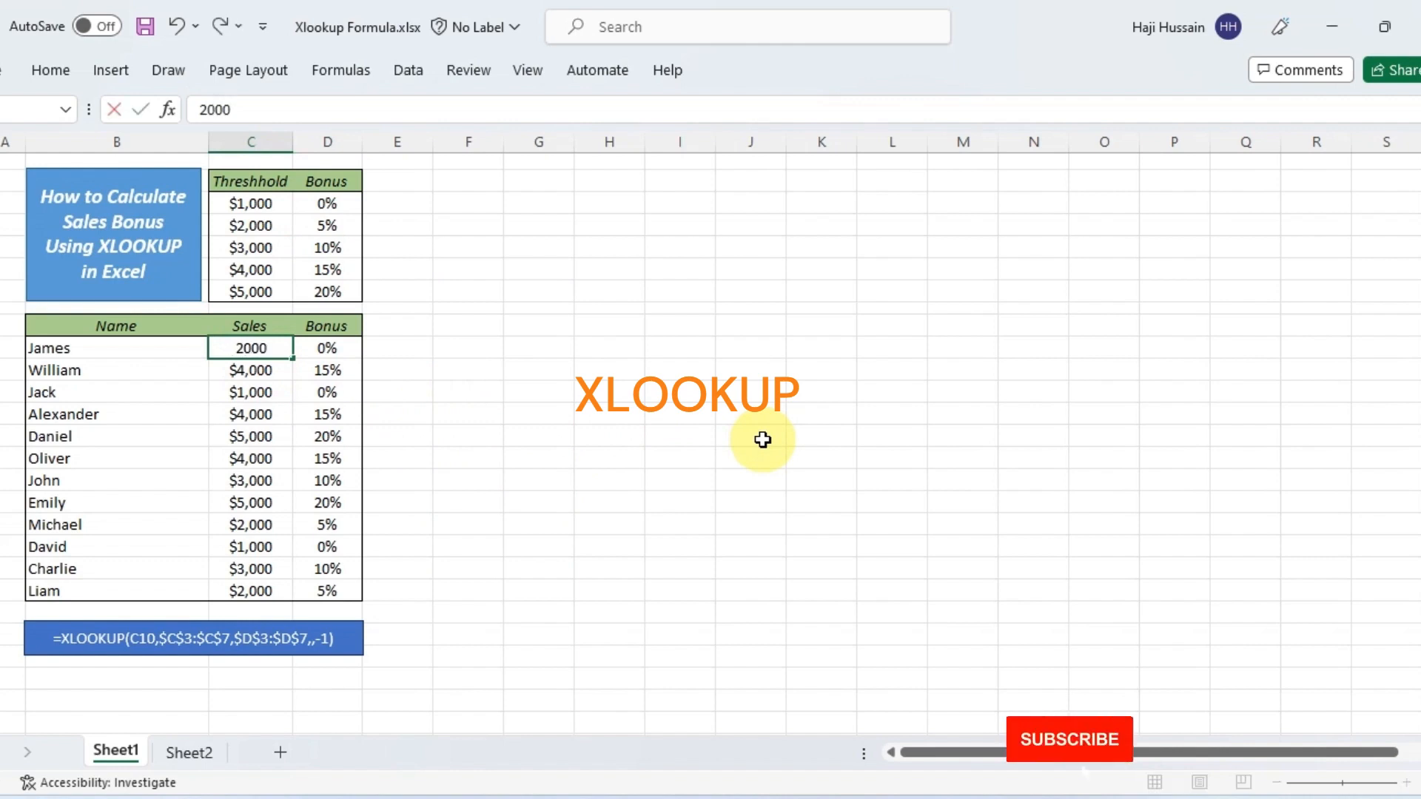
pyautogui.press('Return')
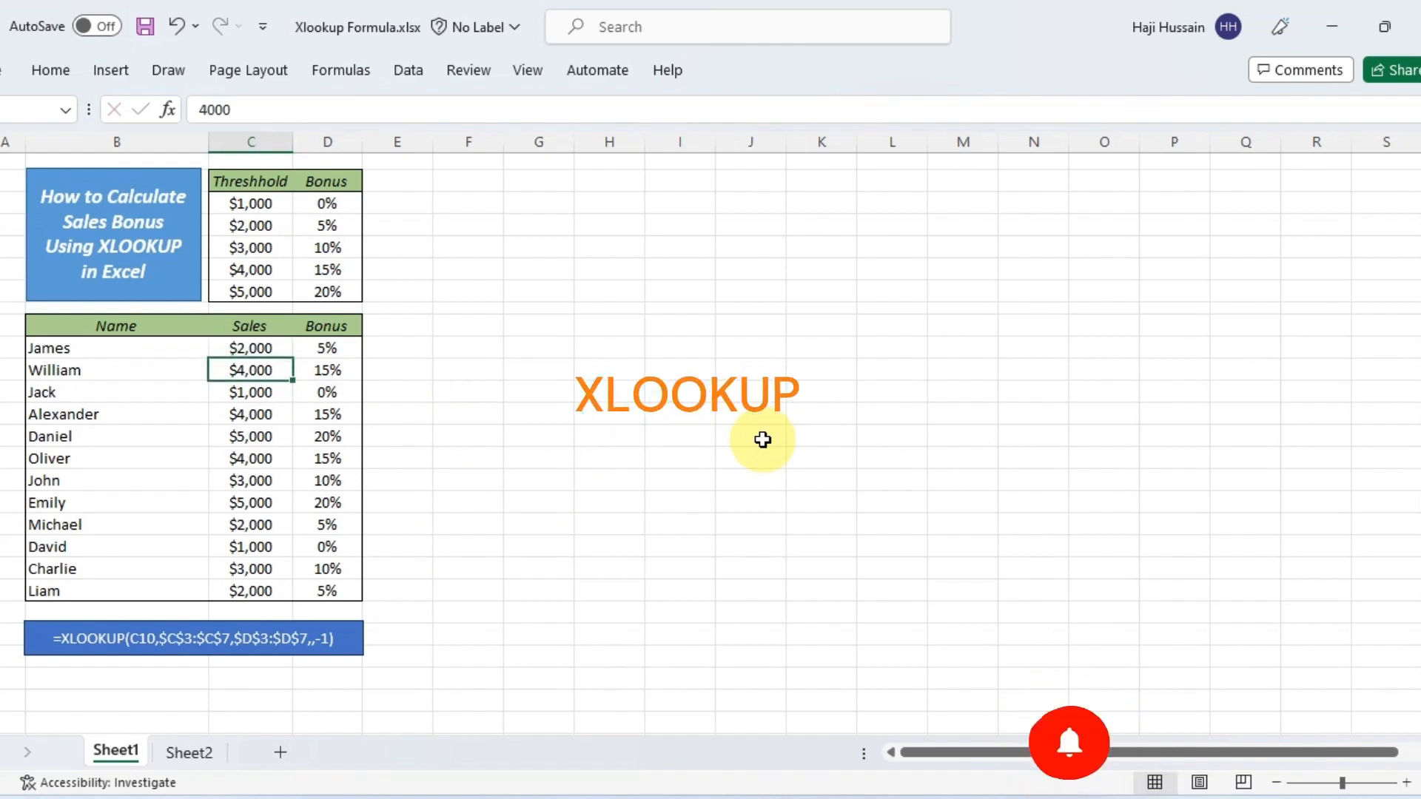
pyautogui.write('3000')
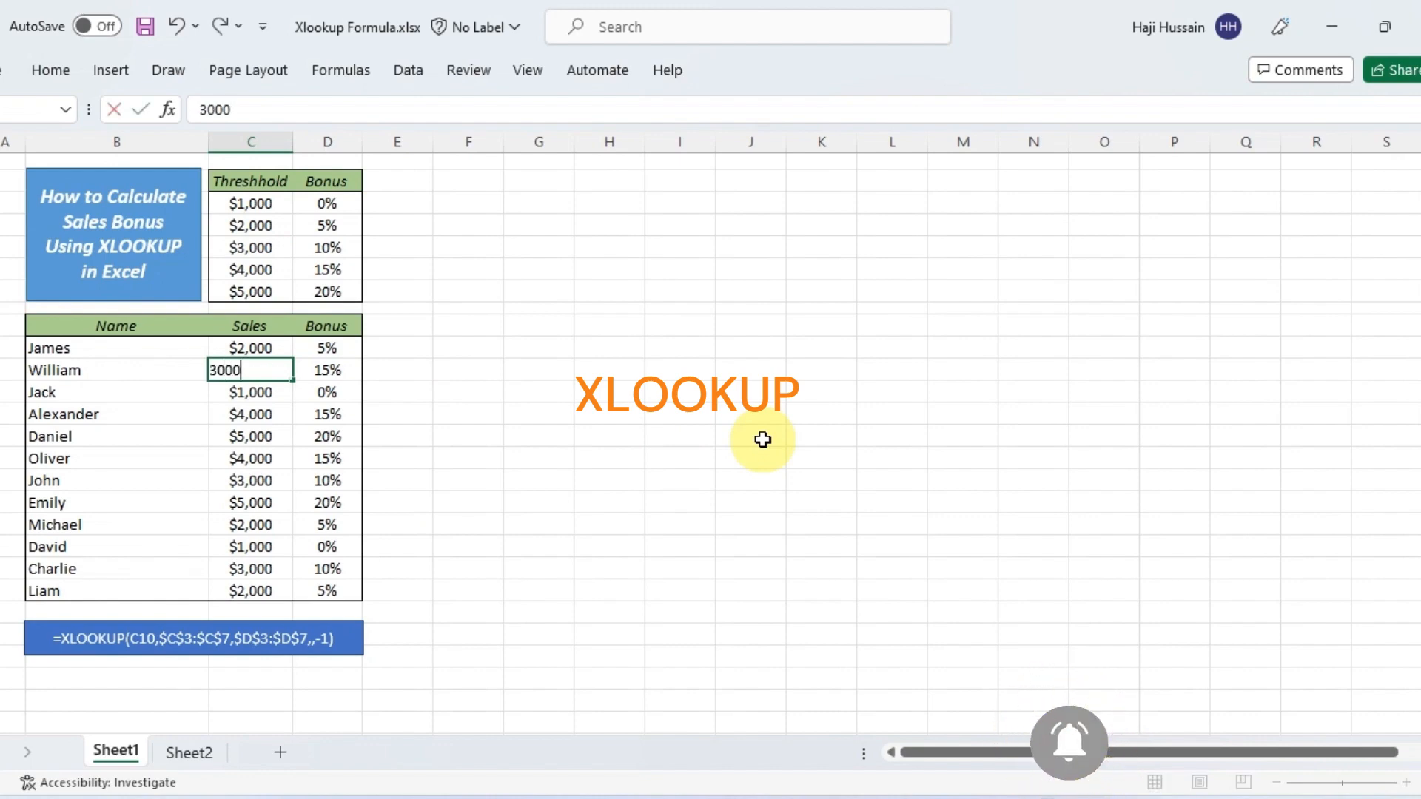
pyautogui.press('Return')
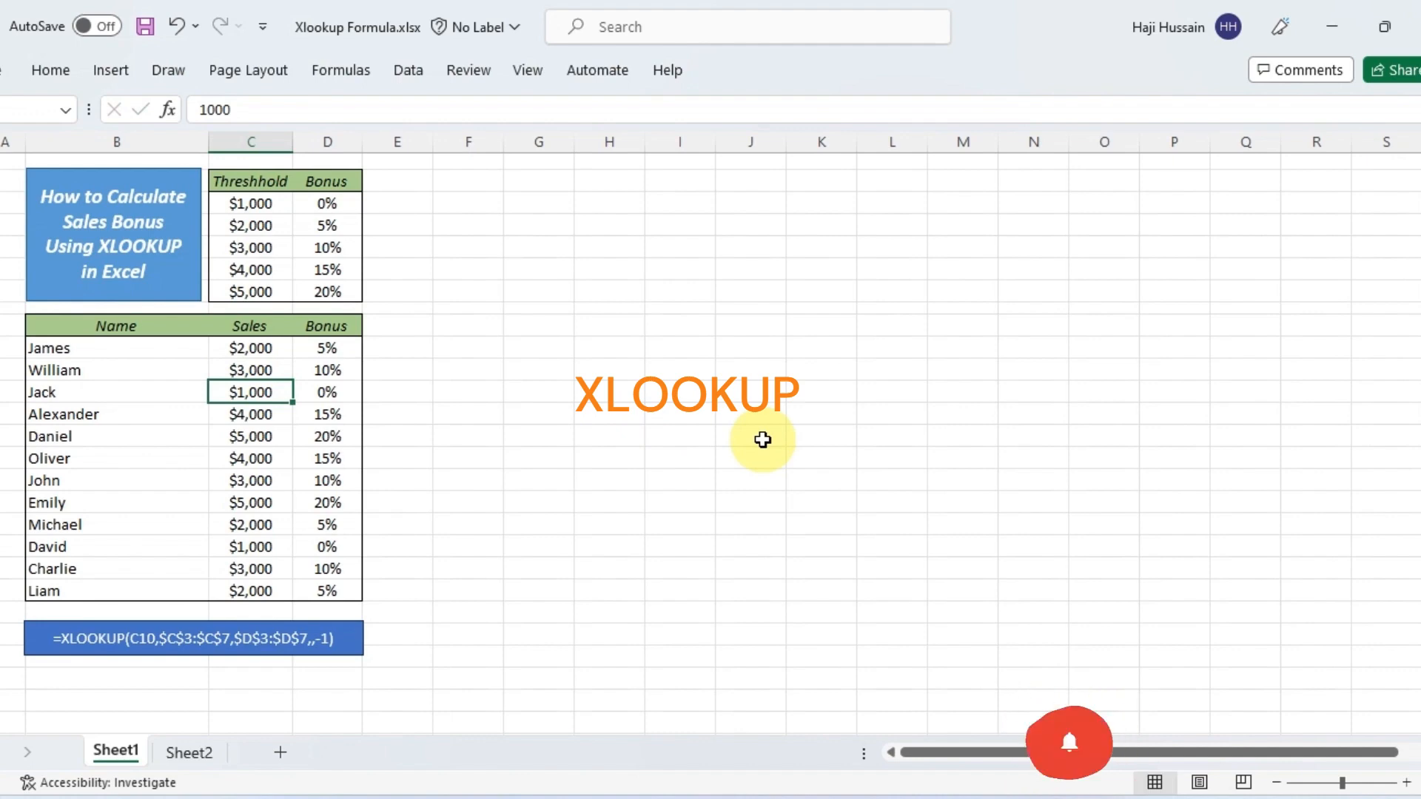
pyautogui.write('5000')
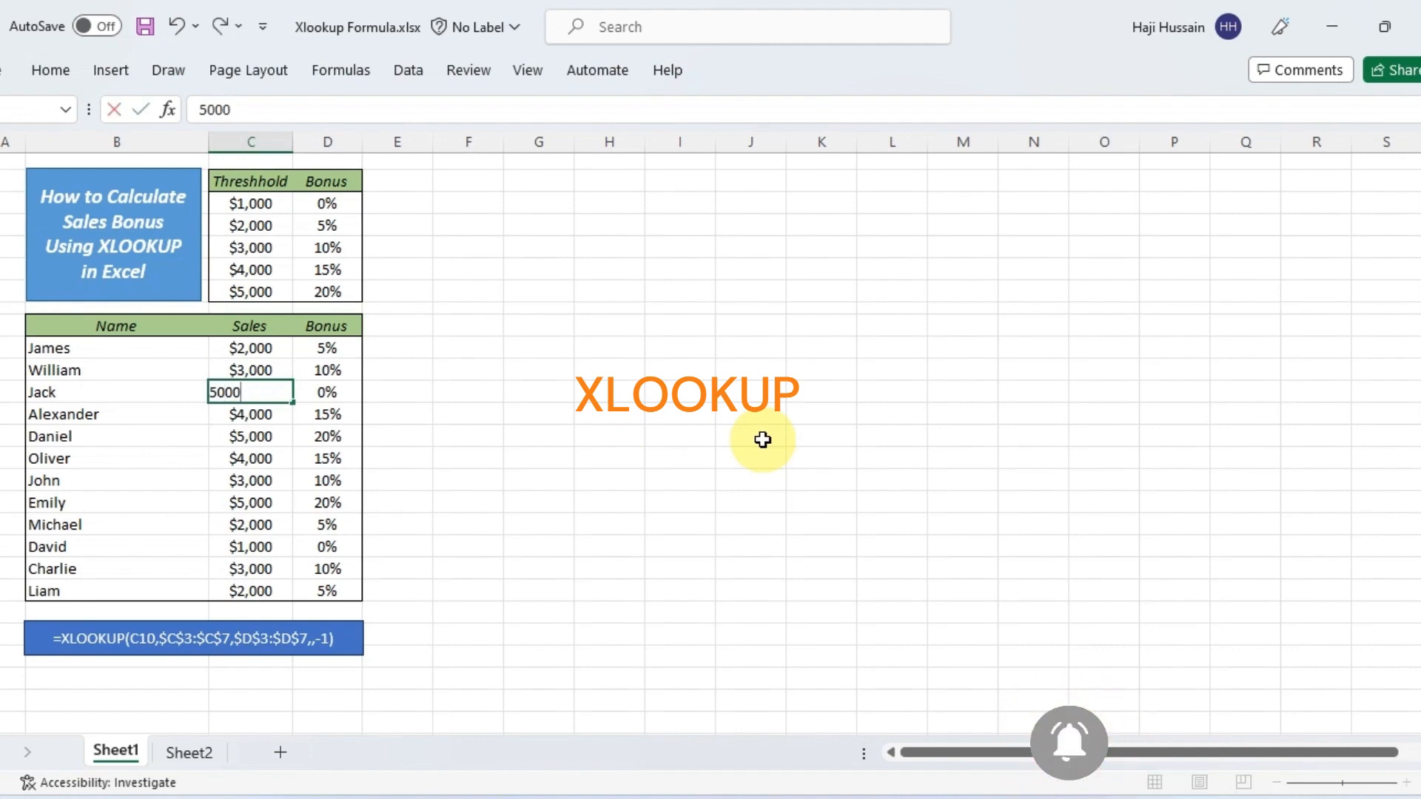
pyautogui.press('Return')
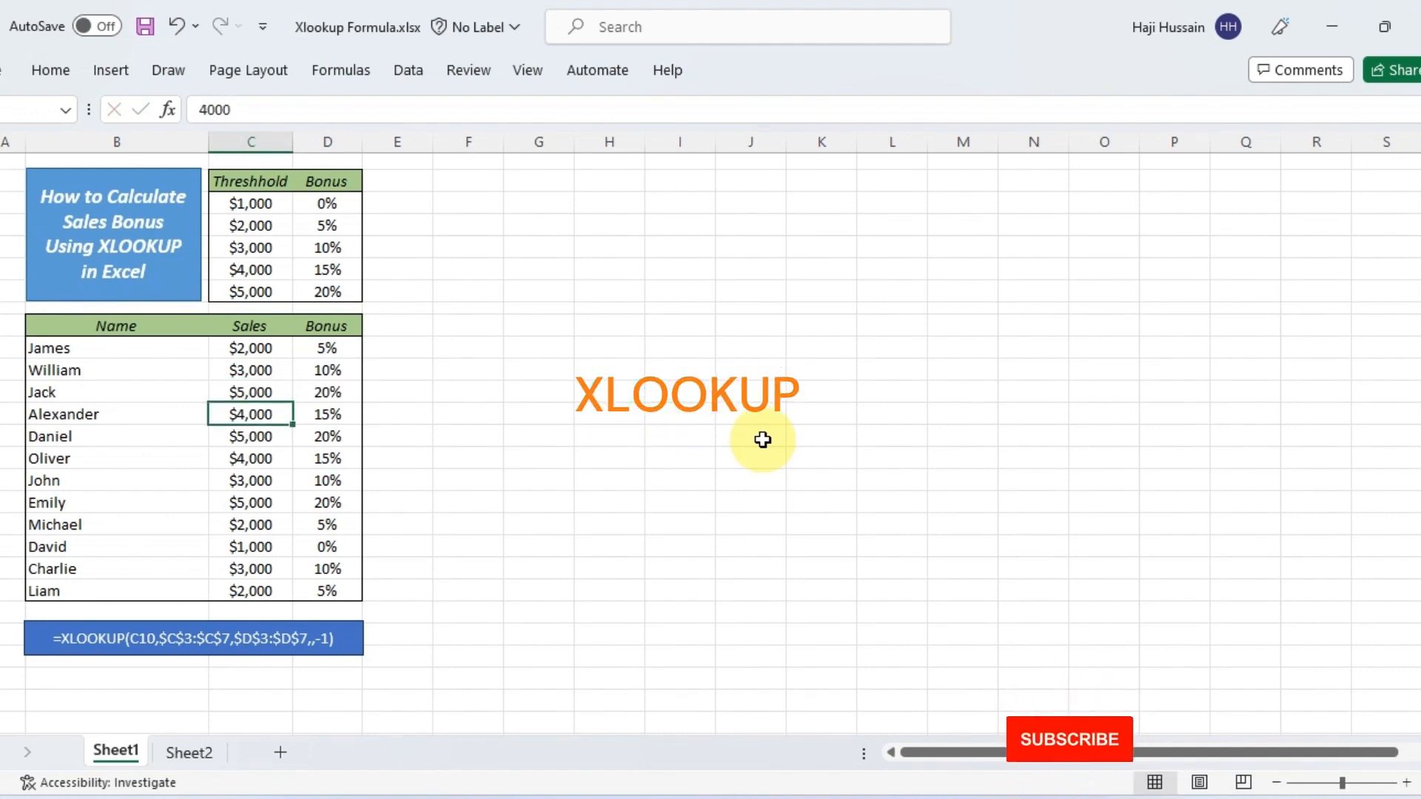
# Add the header "Bonus Amount" in E9 and autofit the width of column E to it
pyautogui.write('Bo')
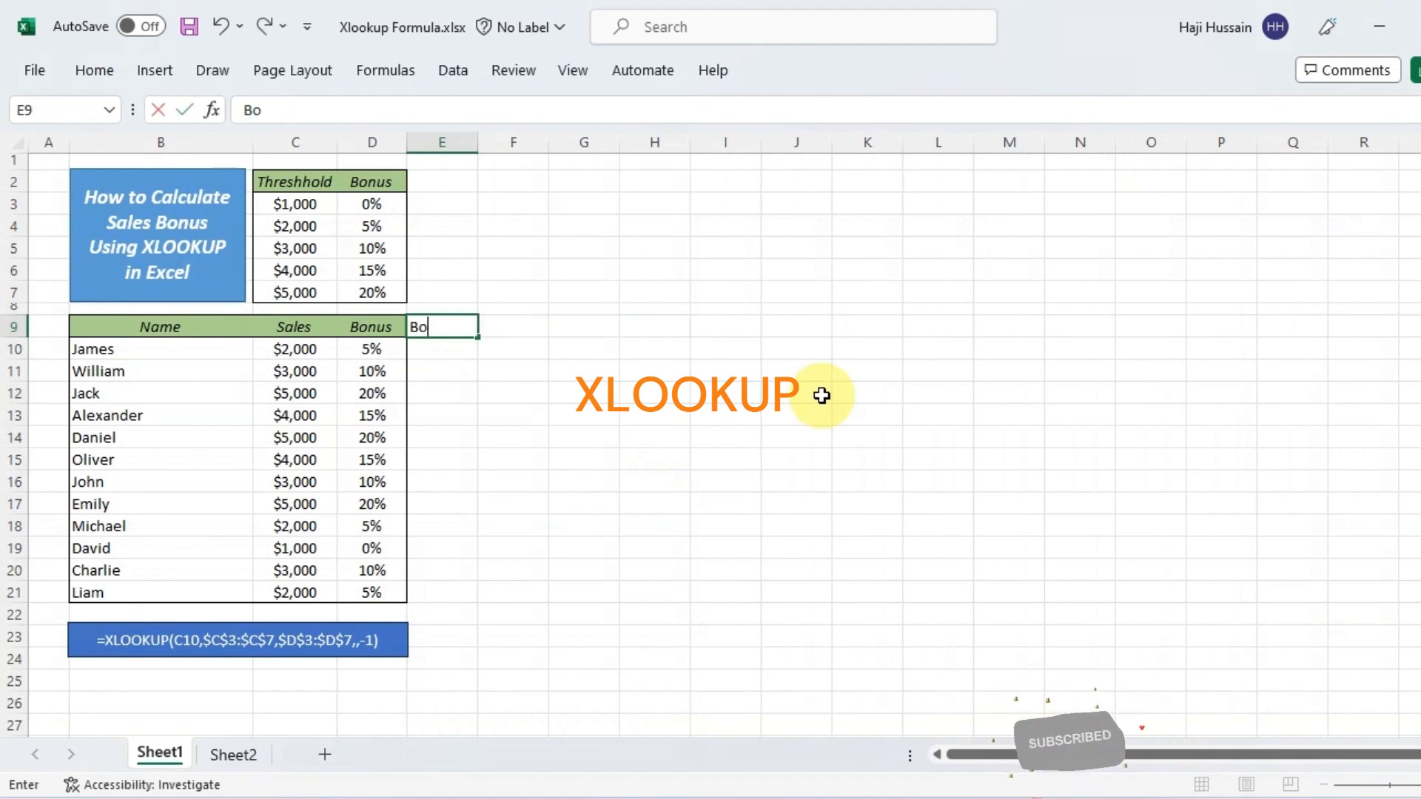
pyautogui.write('nus Accou')
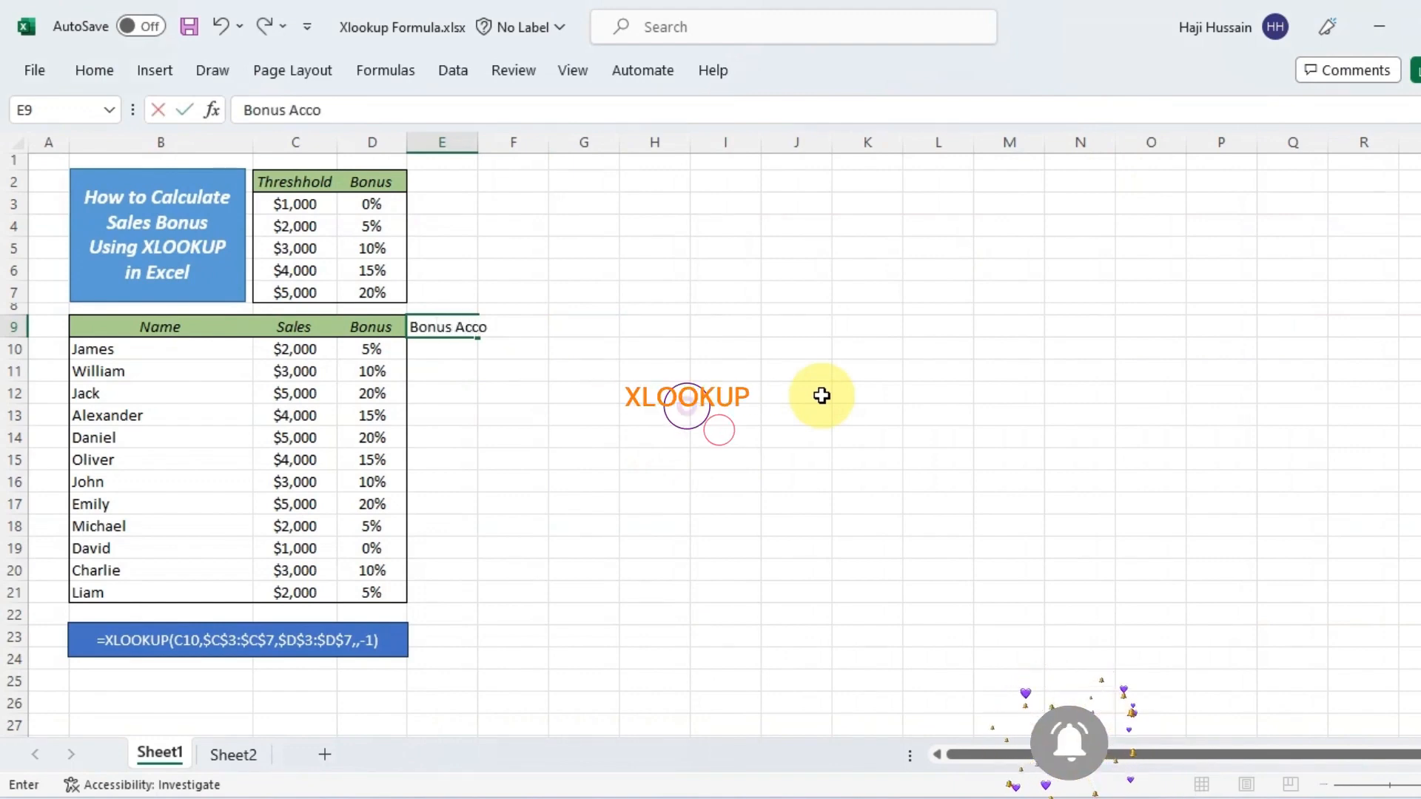
pyautogui.press('BackSpace')
pyautogui.press('BackSpace')
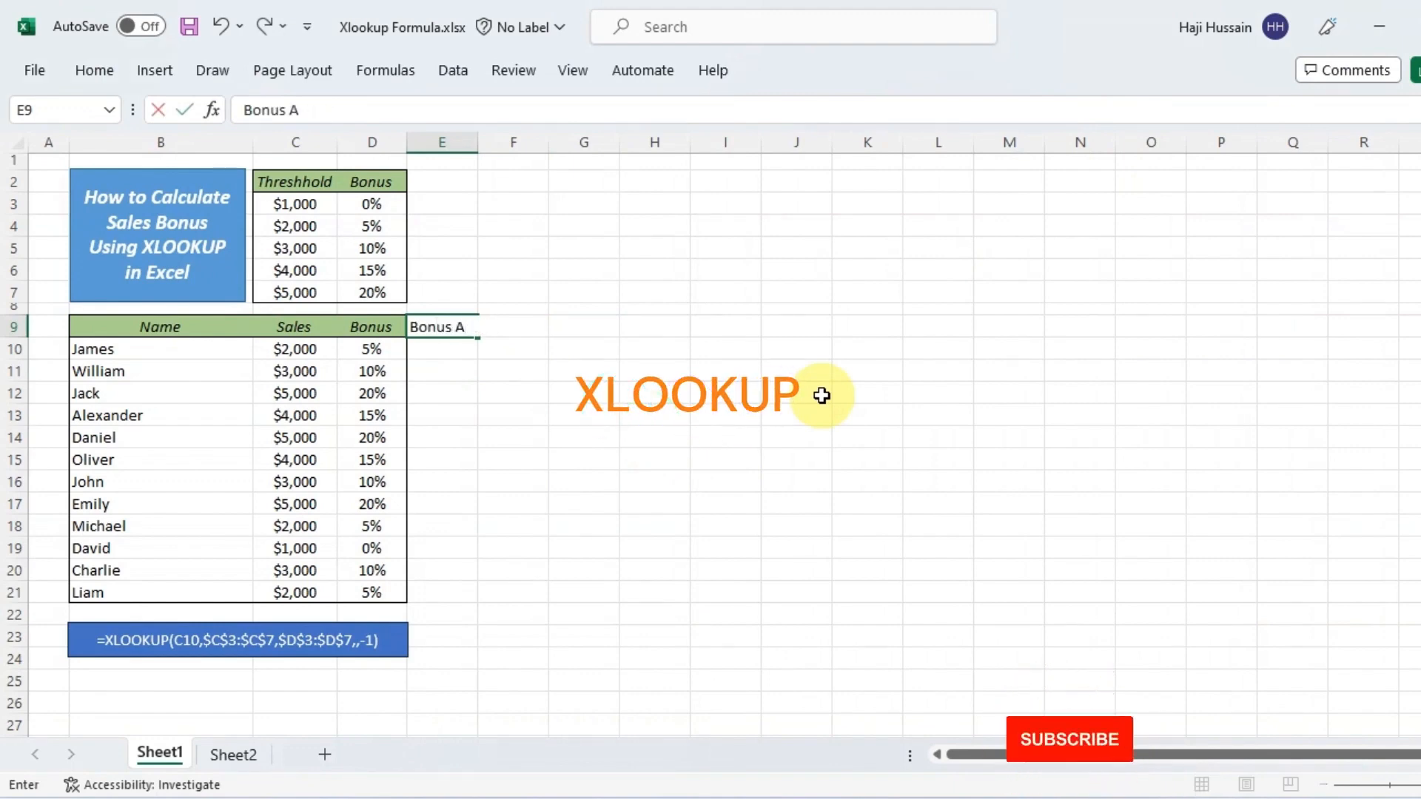
pyautogui.write('mount')
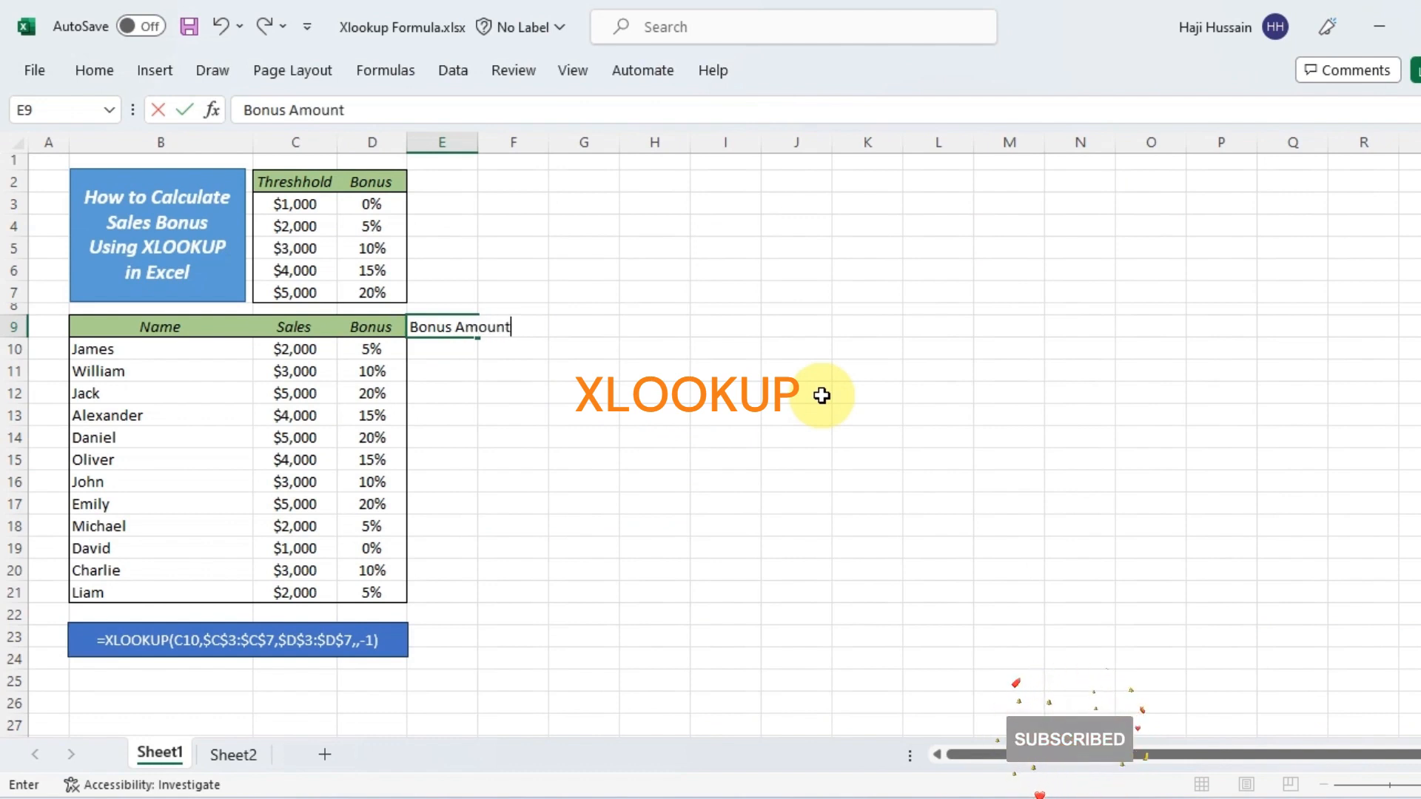
pyautogui.press('Return')
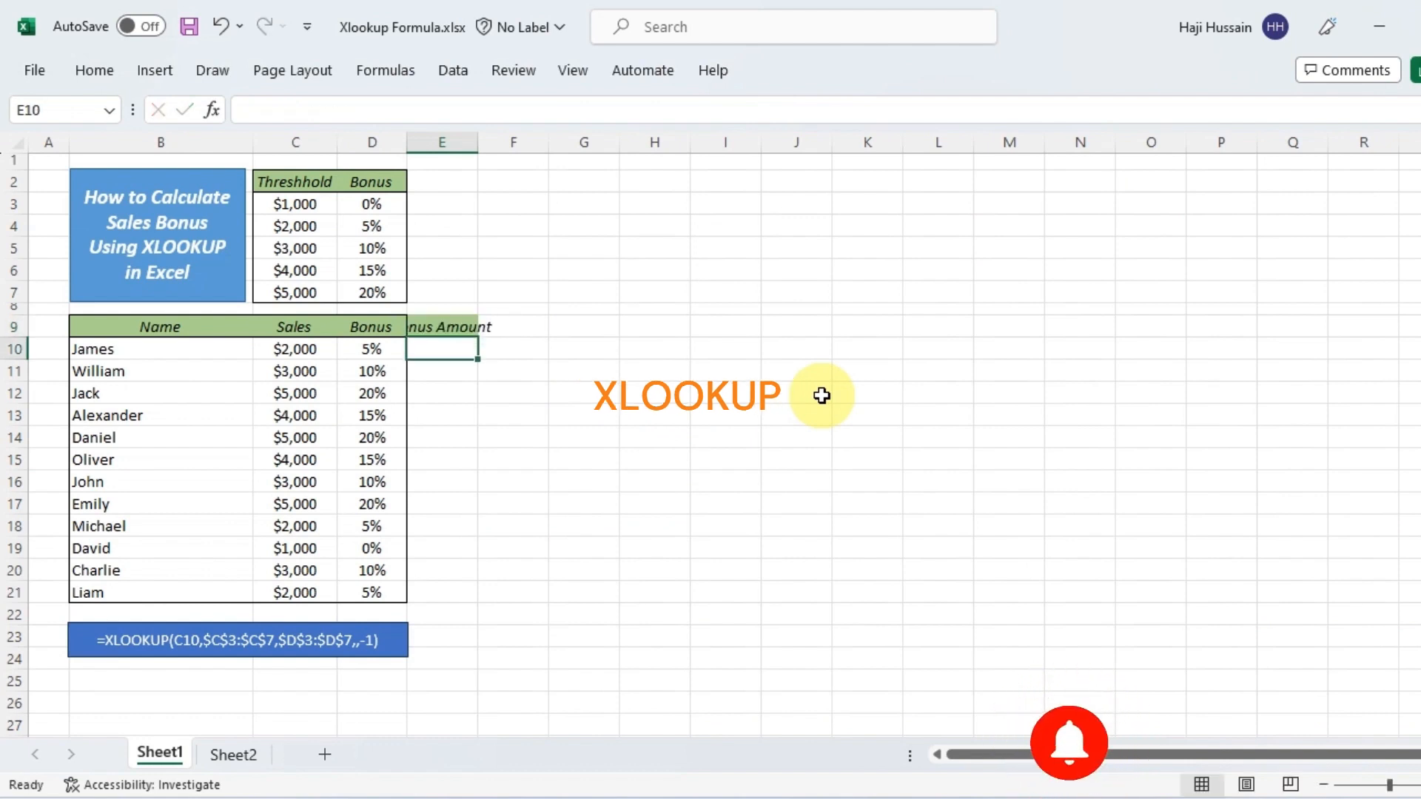
pyautogui.doubleClick(479, 146)
# Enter the formula =C10*D10 in E10 to multiply the sales amount by the bonus percentage
pyautogui.write('=')
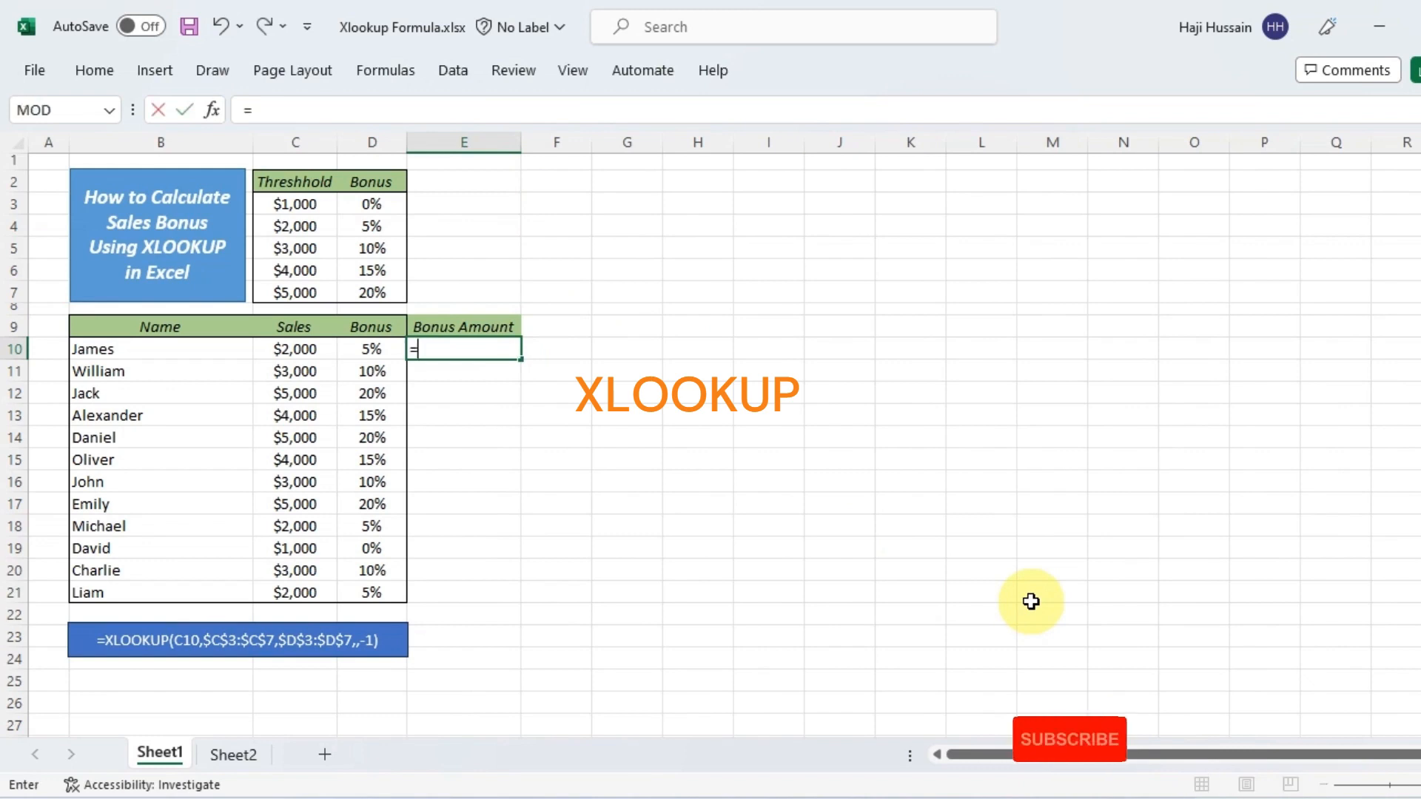
pyautogui.press('Left')
pyautogui.press('Left')
pyautogui.write('*')
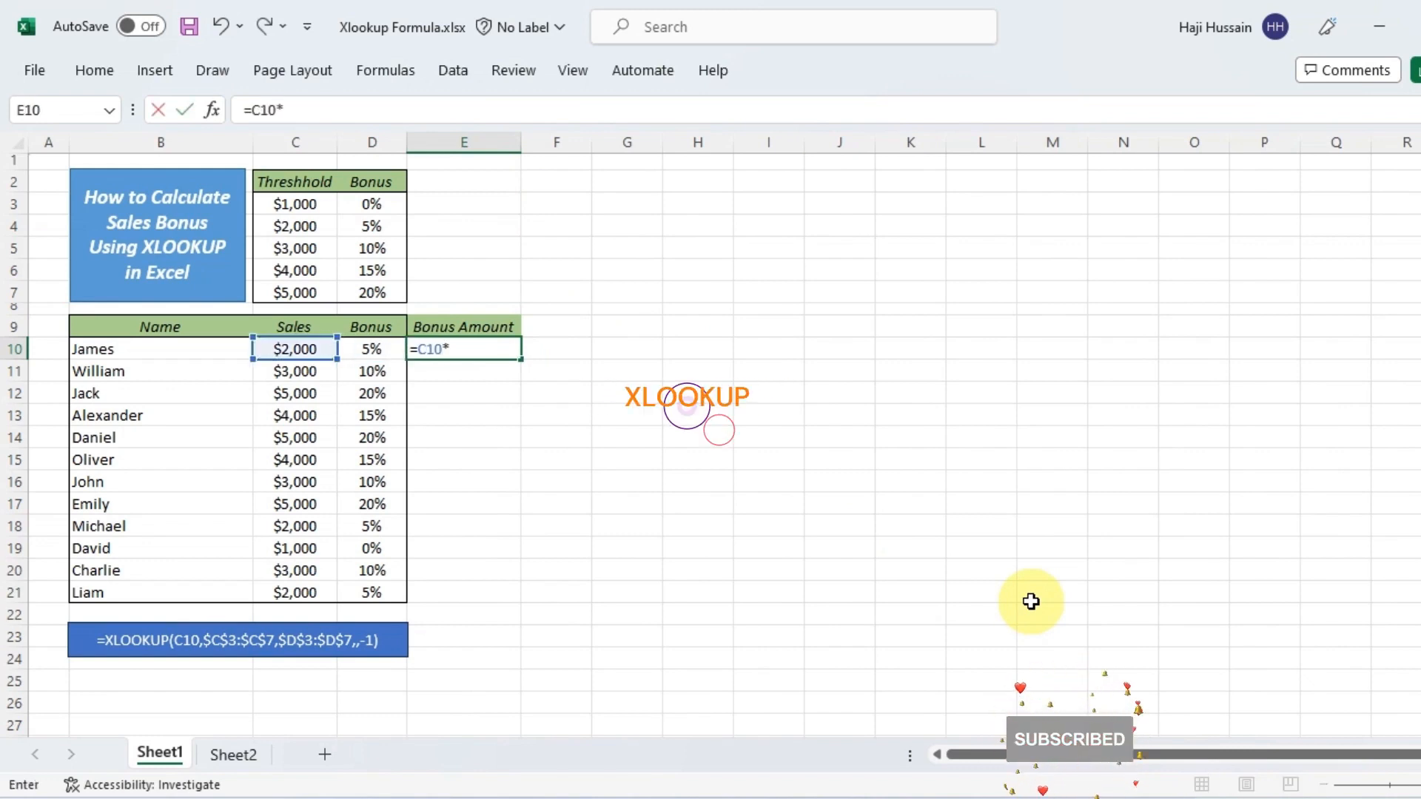
pyautogui.press('Left')
pyautogui.press('Return')
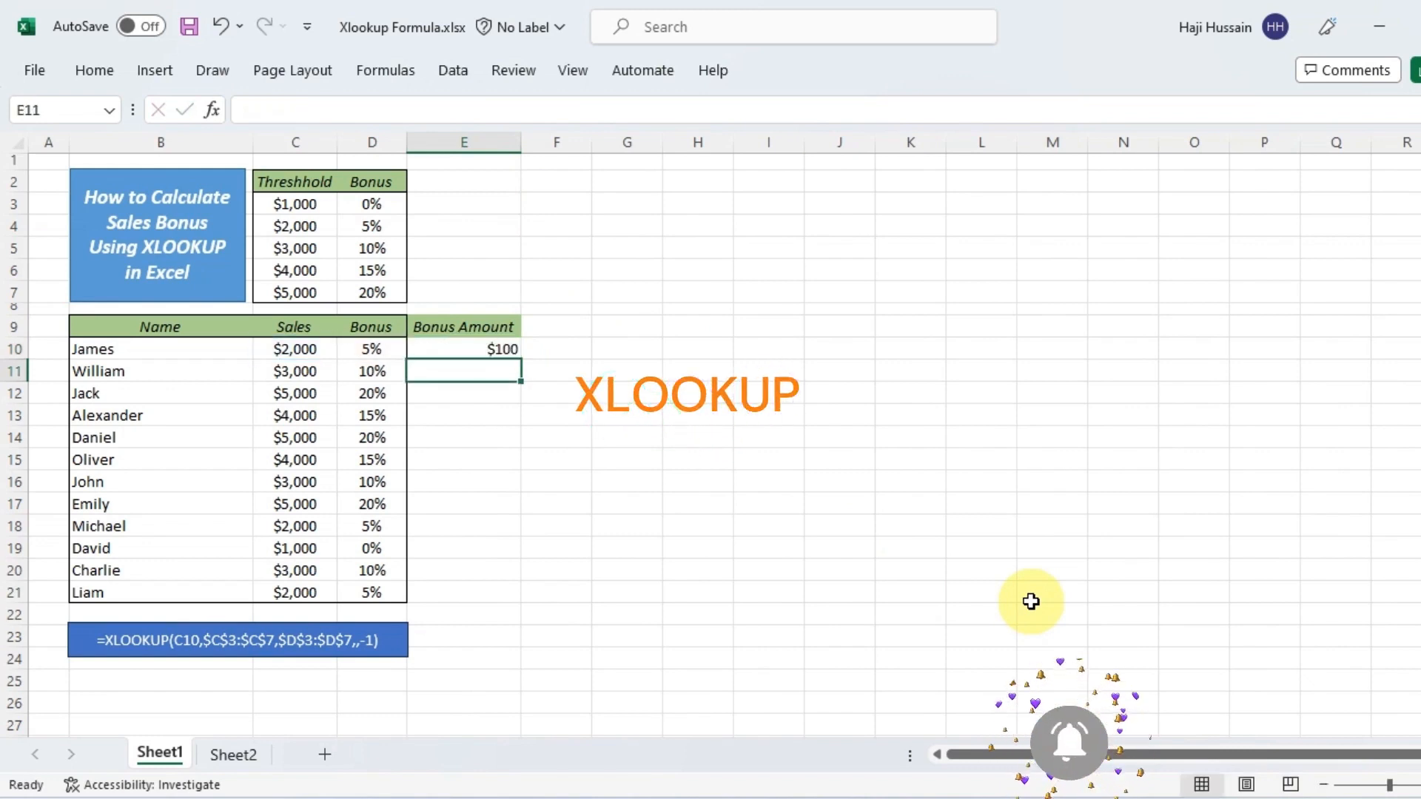
# Fill the bonus amount formula from E10 down through E21
pyautogui.press('Up')
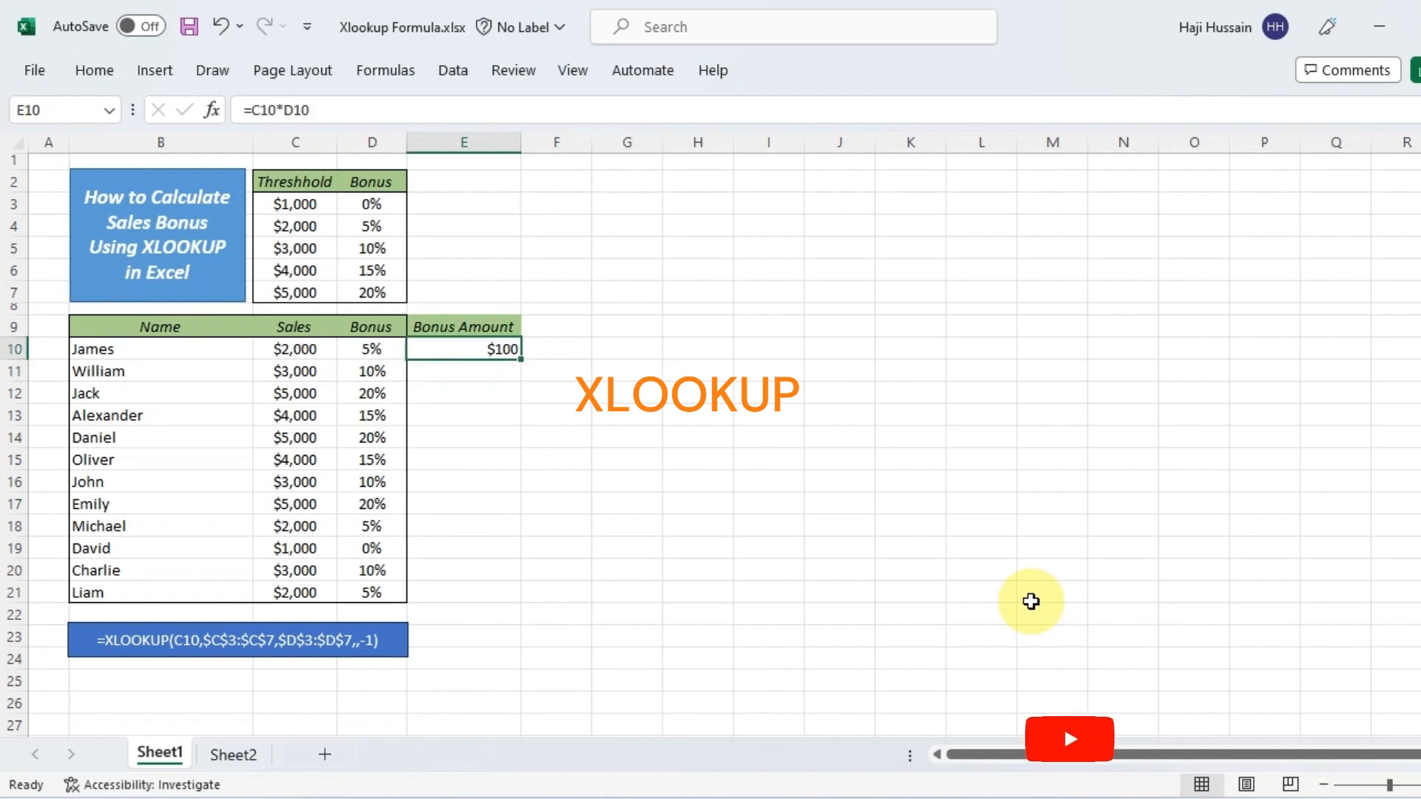
pyautogui.hotkey('shift', 'Down')
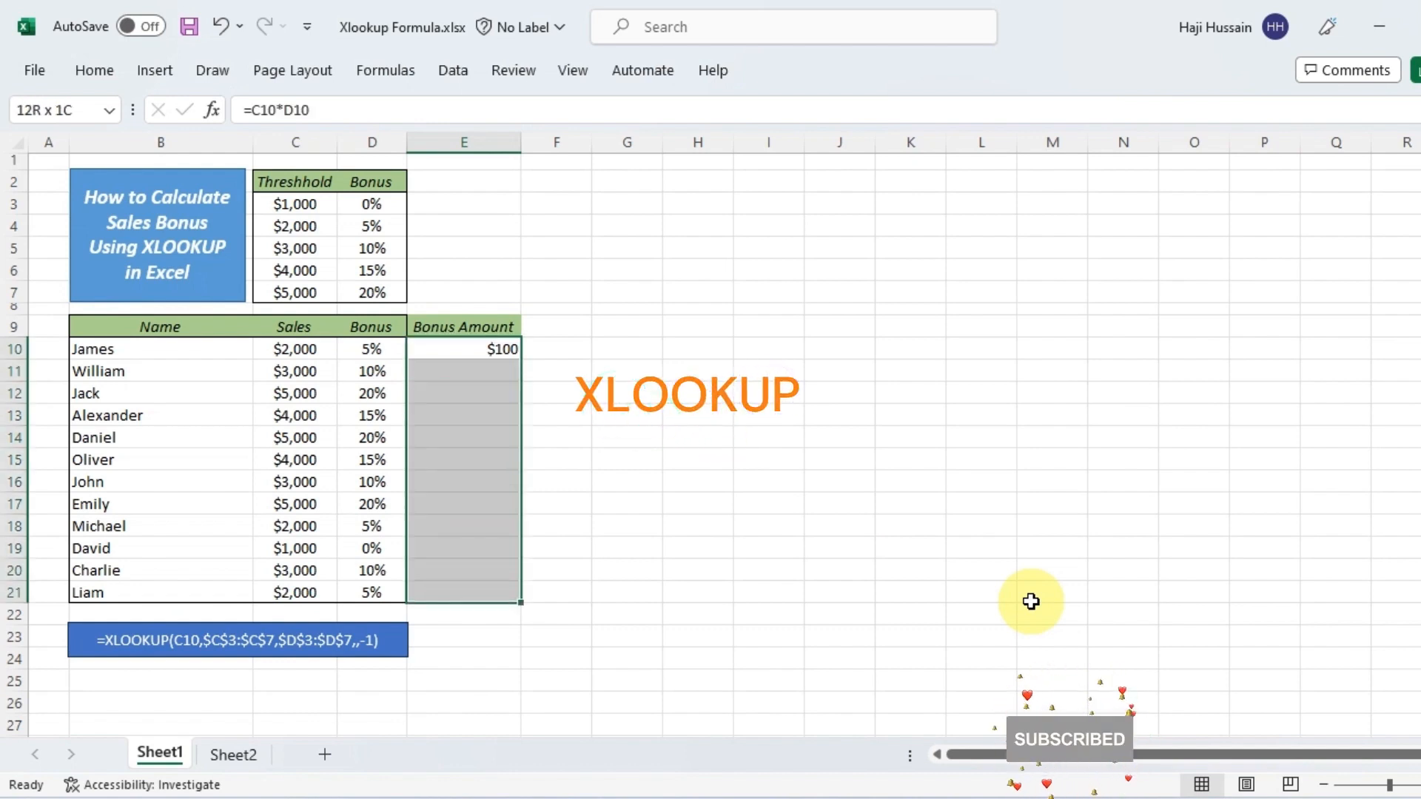
pyautogui.hotkey('ctrl', 'd')
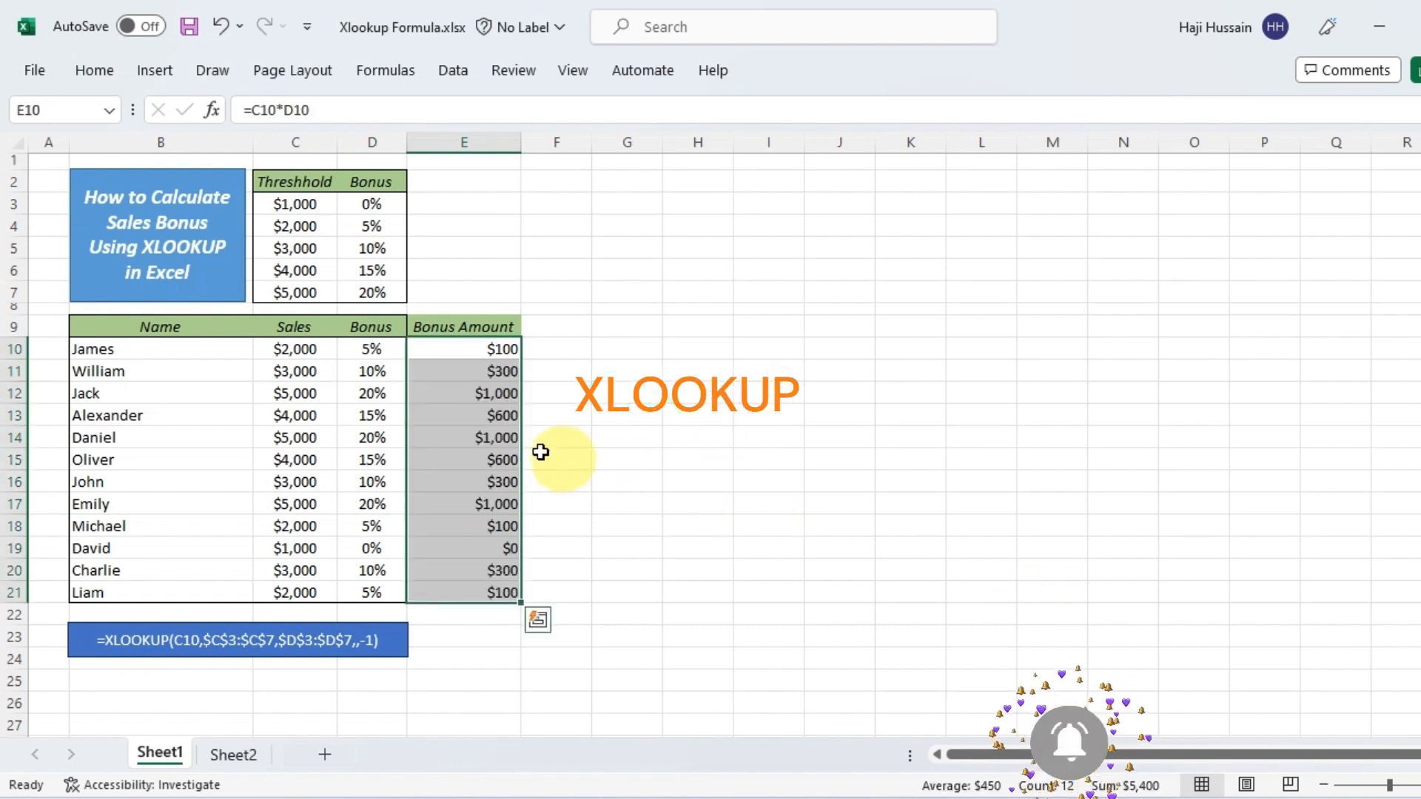
# Apply outside borders to the Bonus Amount column E9:E21 and to the header row B9:E9
pyautogui.click(360, 327)
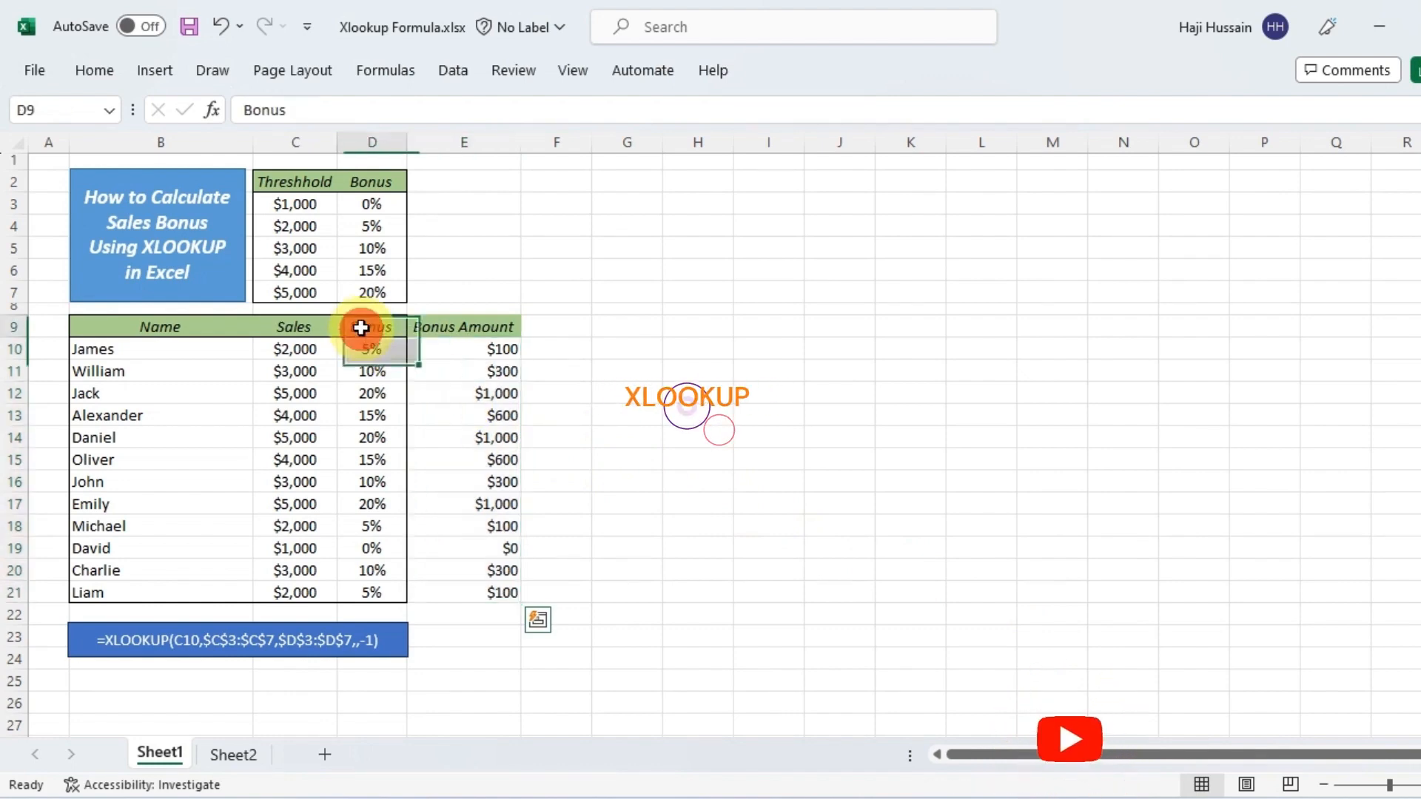
pyautogui.moveTo(466, 326); pyautogui.dragTo(459, 581)
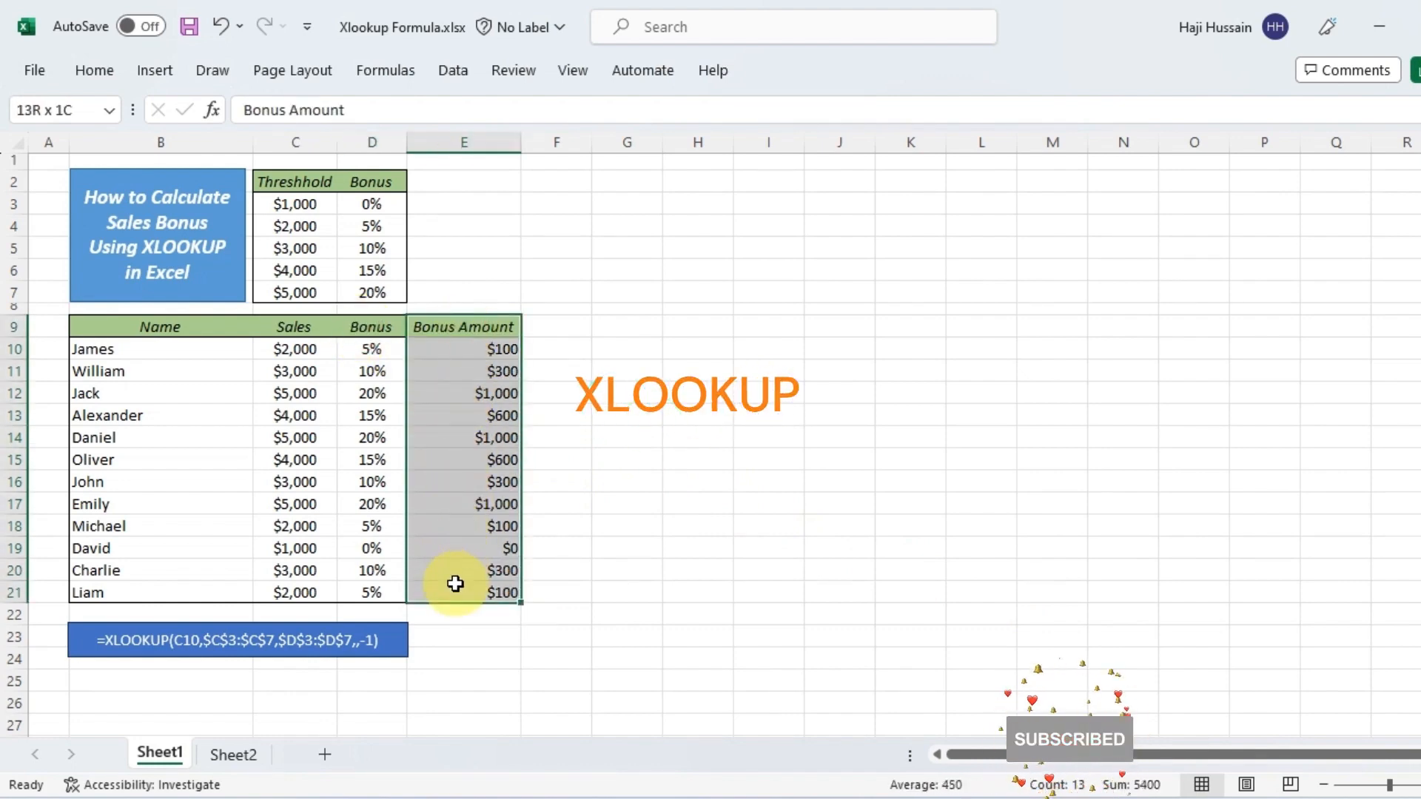
pyautogui.click(94, 69)
pyautogui.click(273, 148)
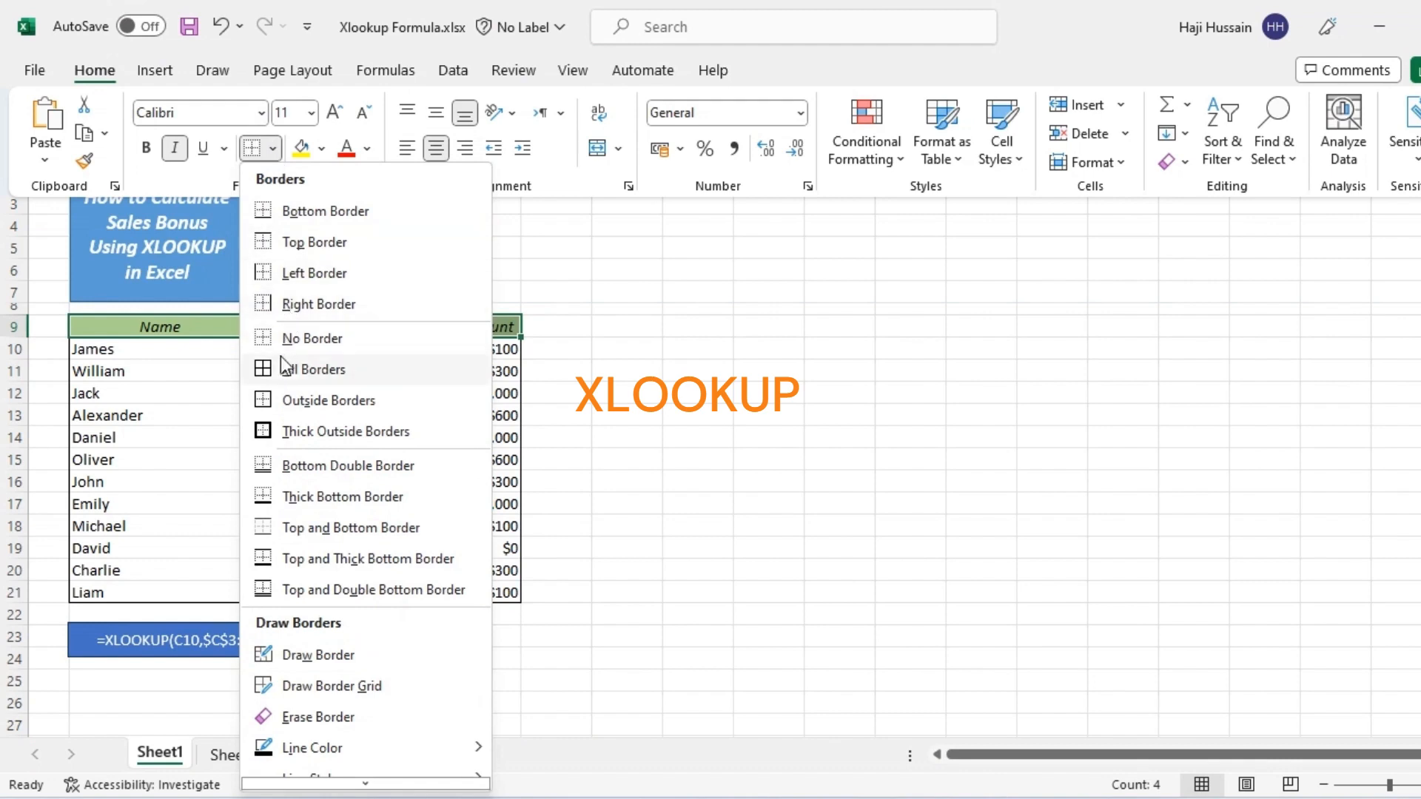
pyautogui.click(296, 400)
pyautogui.click(649, 379)
pyautogui.click(670, 571)
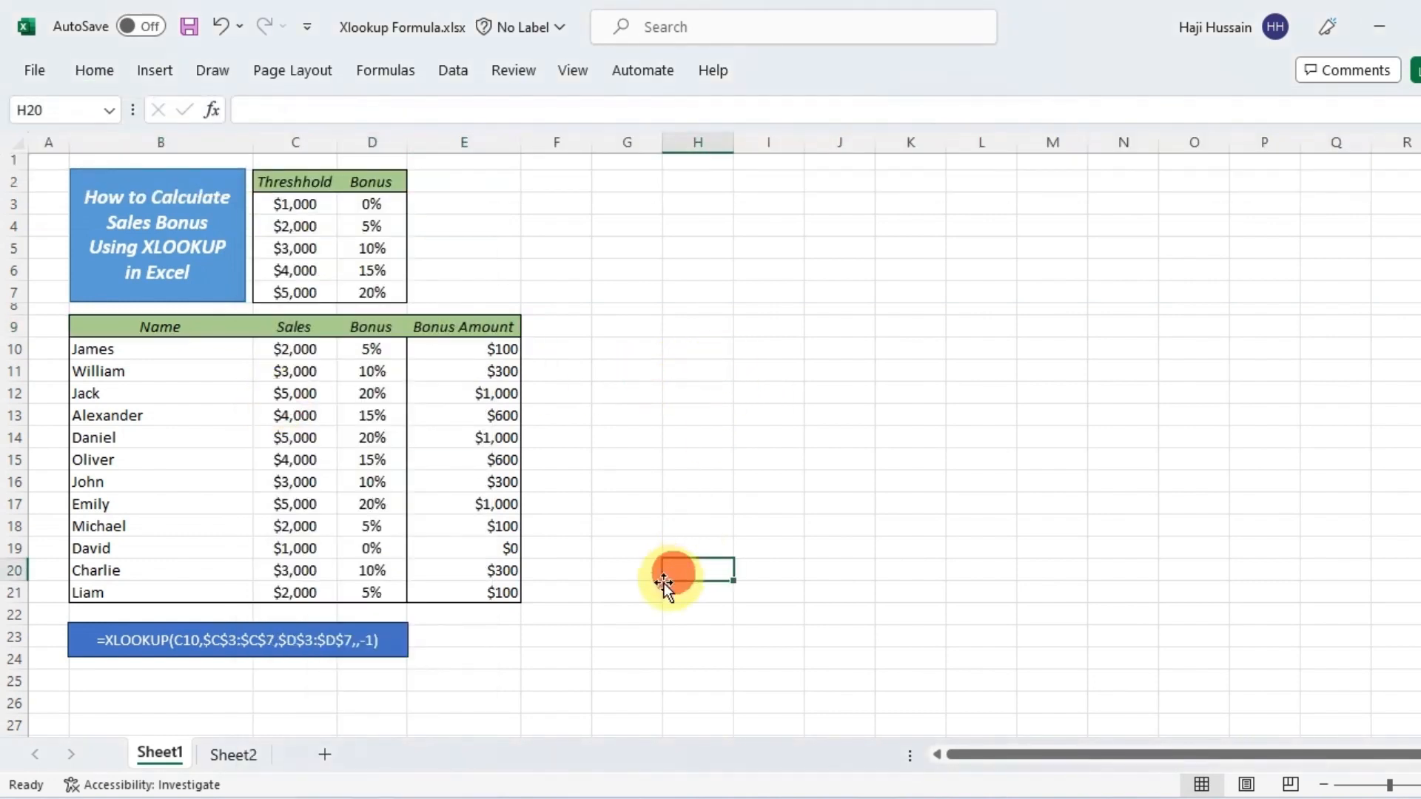